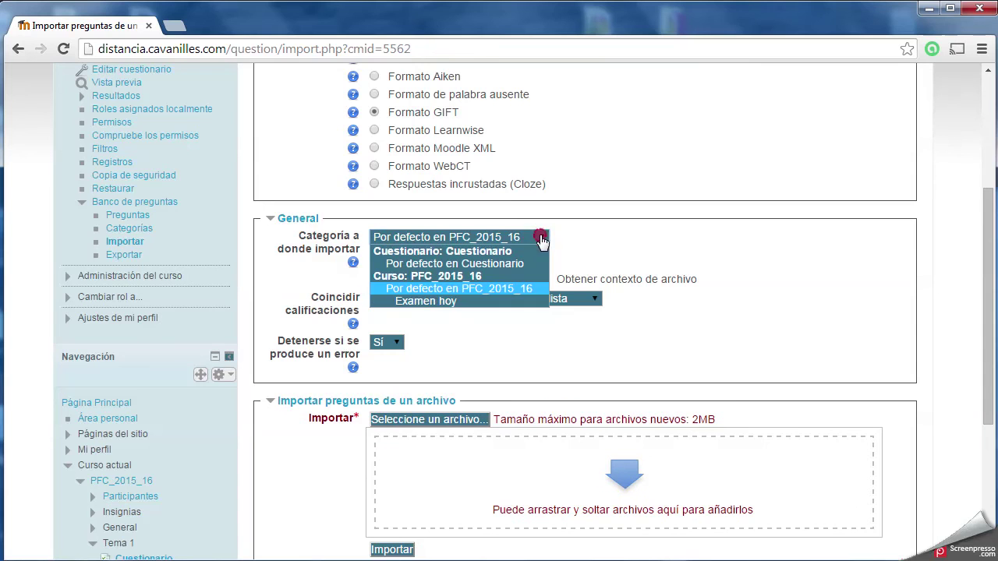
# Step: Set the import category to Examen hoy and the grade matching to Calificación más próxima si no está en lista
pyautogui.click(424, 302)
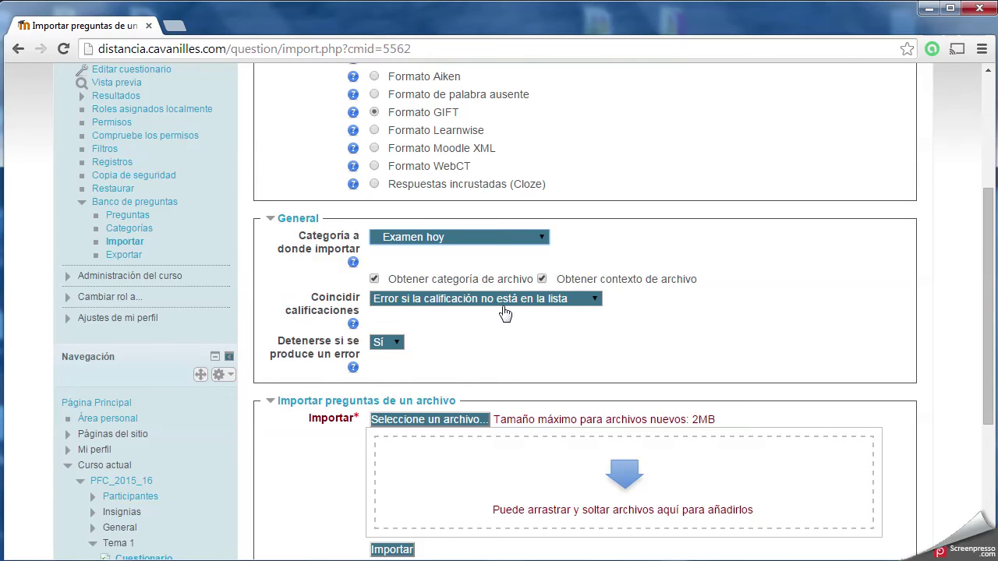
pyautogui.click(595, 301)
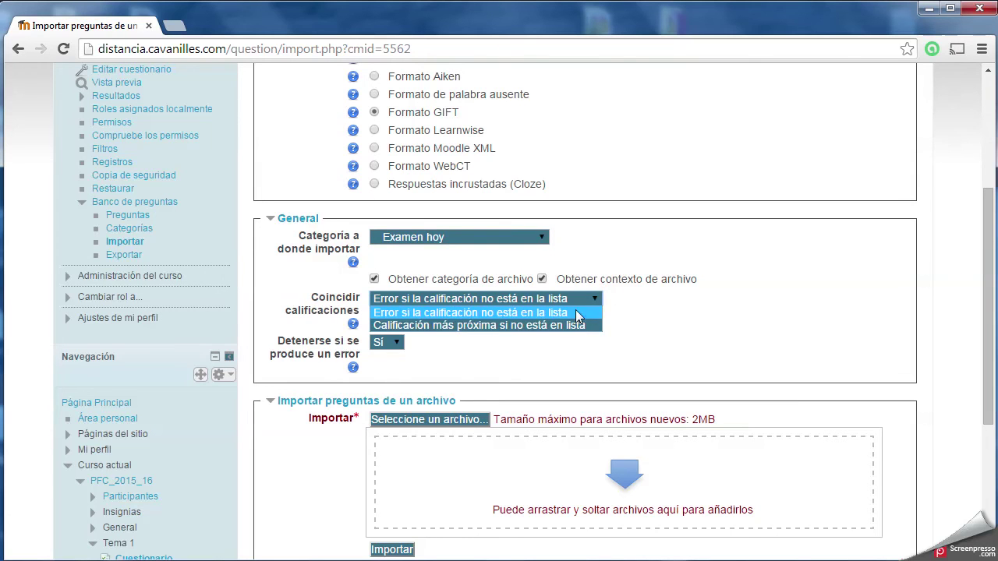
pyautogui.click(466, 326)
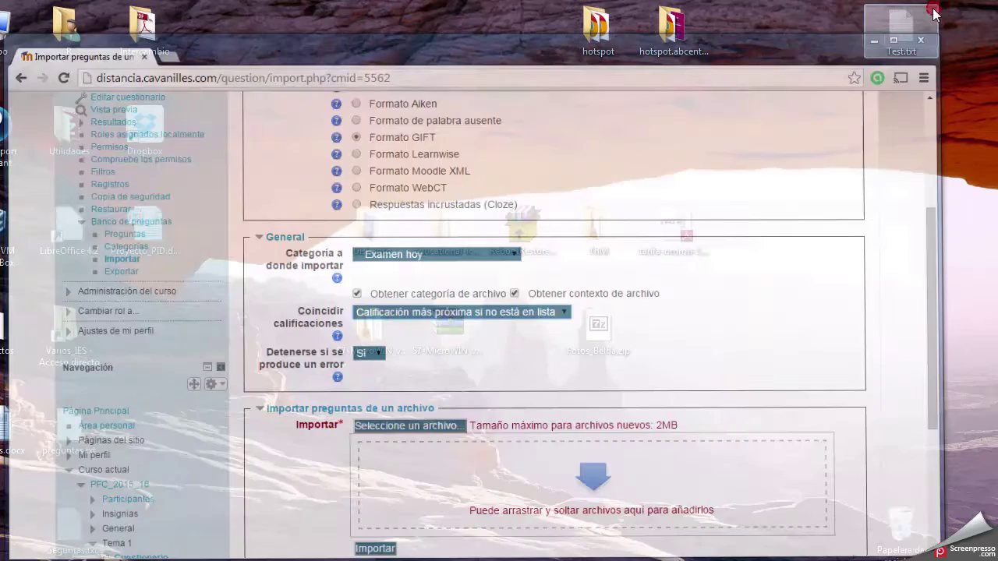
# Step: Move preguntas.txt to the free desktop spot beside Seguntas.txt and add it to the import form's file area
pyautogui.click(928, 8)
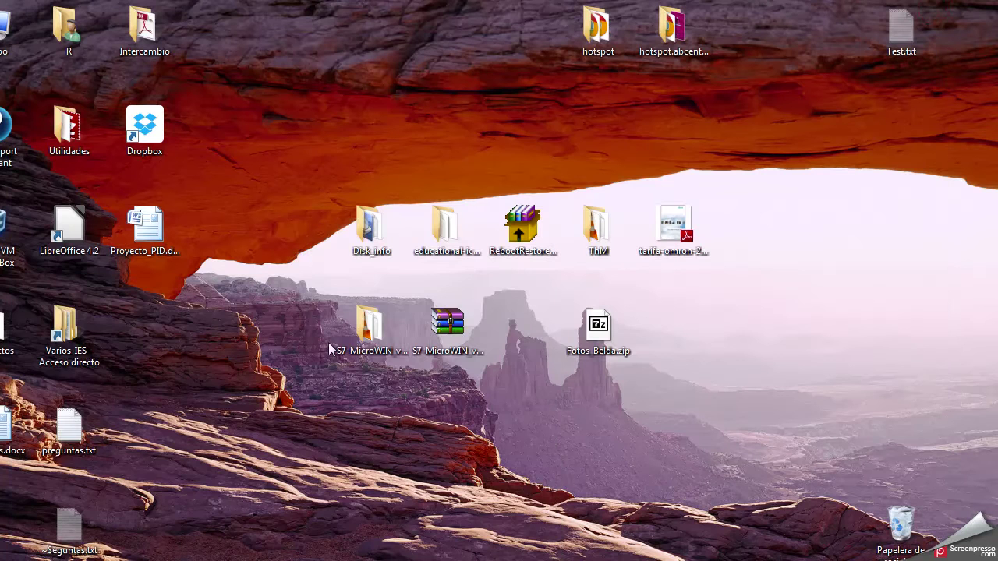
pyautogui.moveTo(67, 434); pyautogui.dragTo(16, 534)
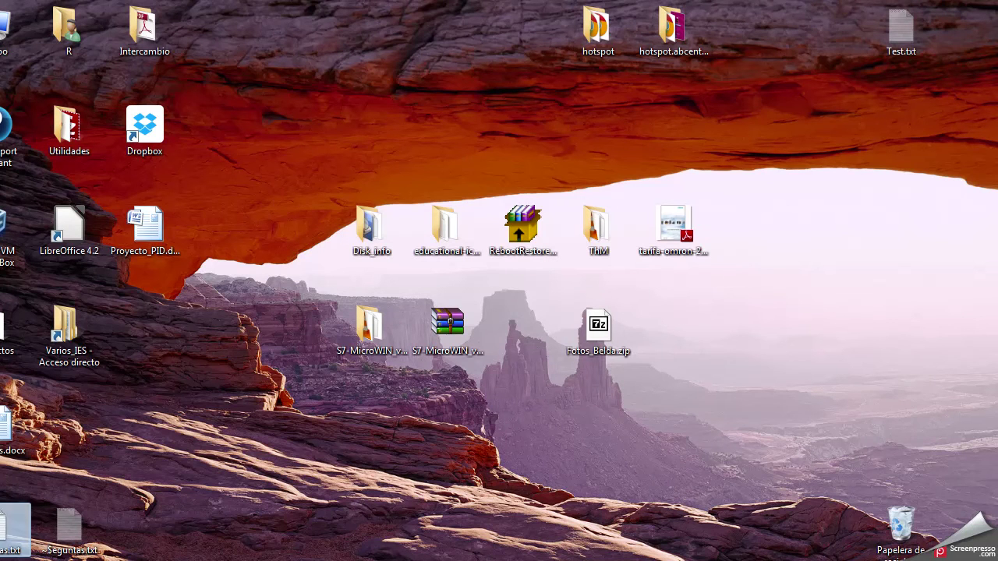
pyautogui.hotkey('alt', 'Tab')
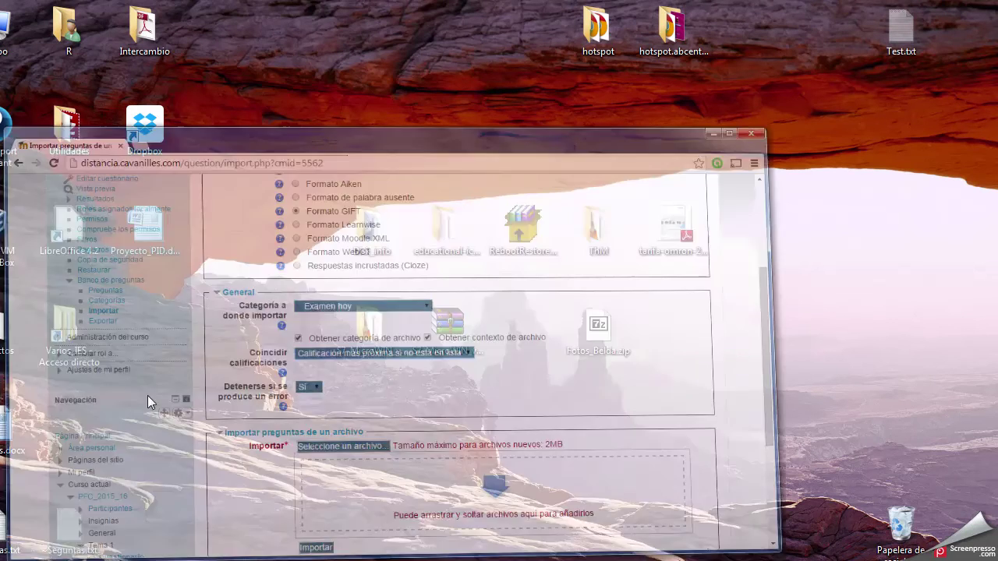
pyautogui.moveTo(16, 534); pyautogui.dragTo(458, 461)
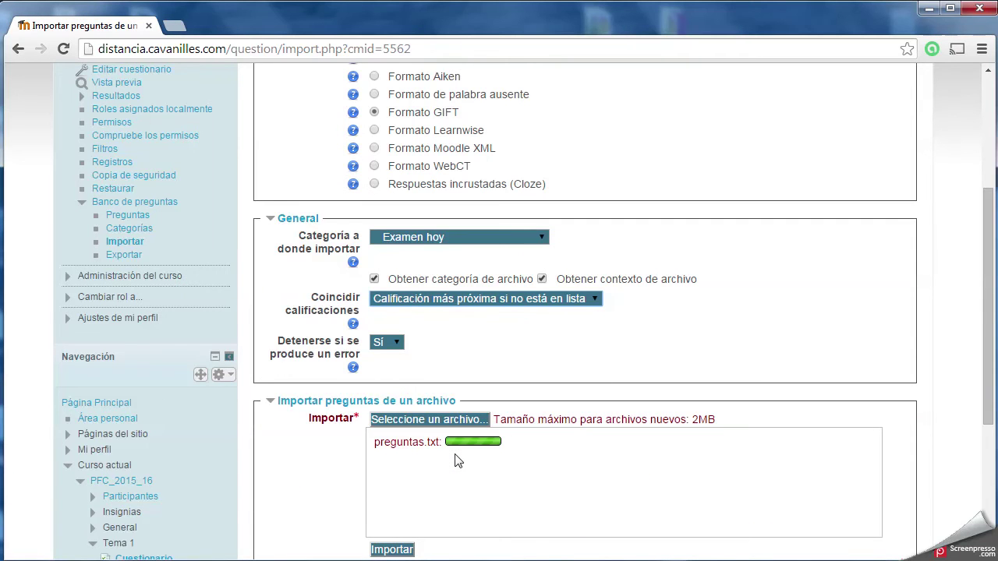
# Step: Try to import the questions from preguntas.txt and continue to the question bank
pyautogui.scroll(-1, 340, 451)
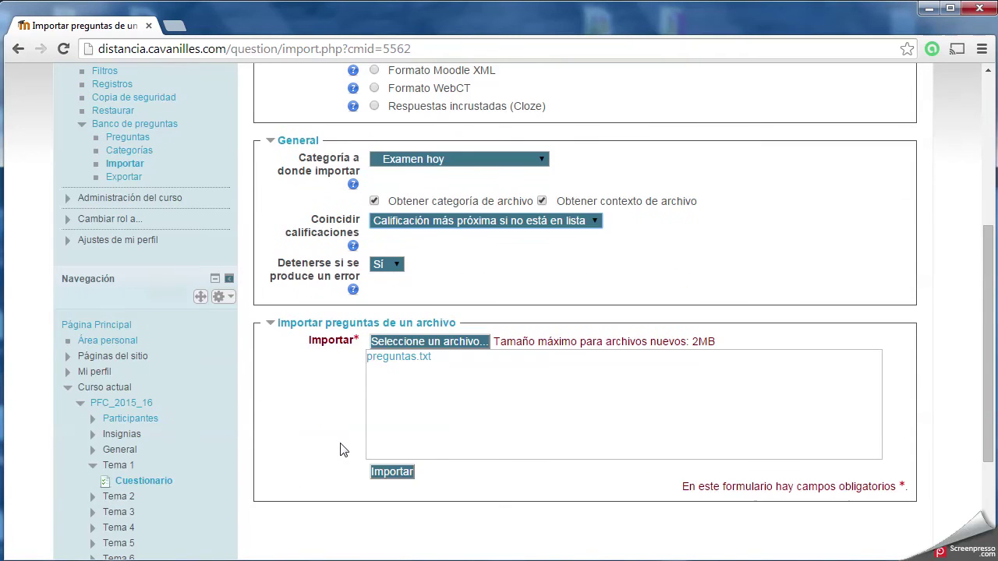
pyautogui.click(392, 473)
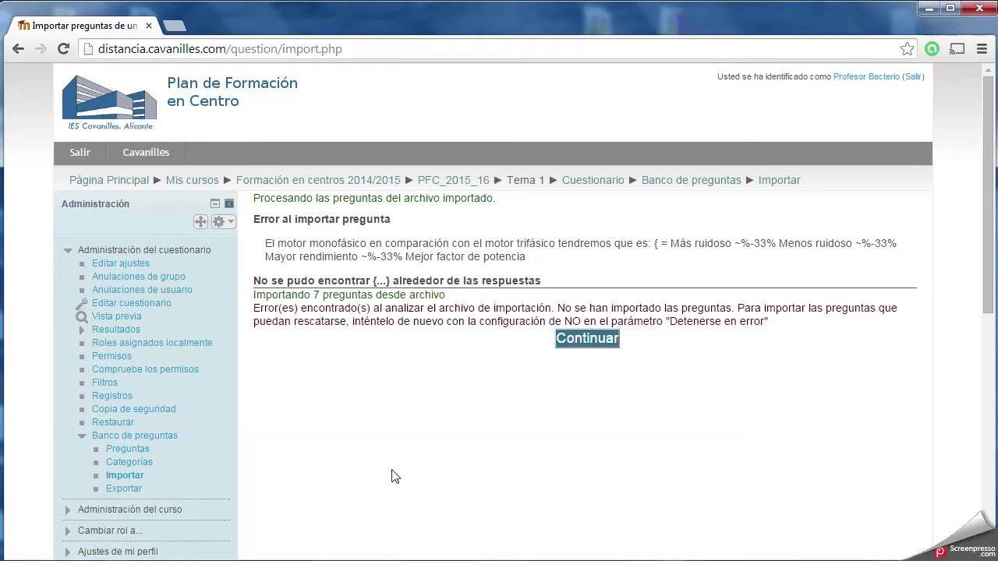
pyautogui.click(368, 262)
pyautogui.click(588, 339)
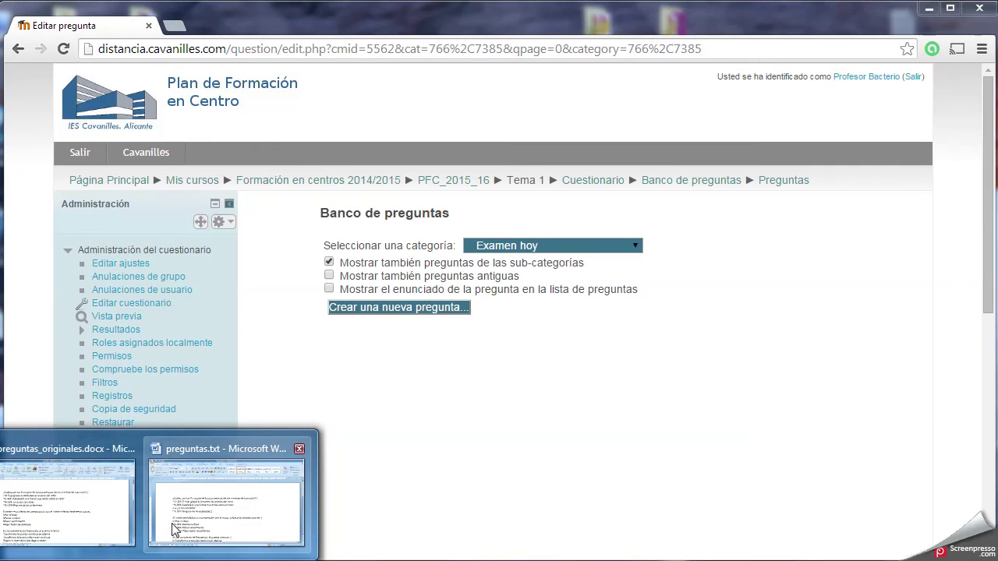
# Step: Close the preguntas.txt document in Word and open the desktop file preguntas.txt in Notepad
pyautogui.click(175, 528)
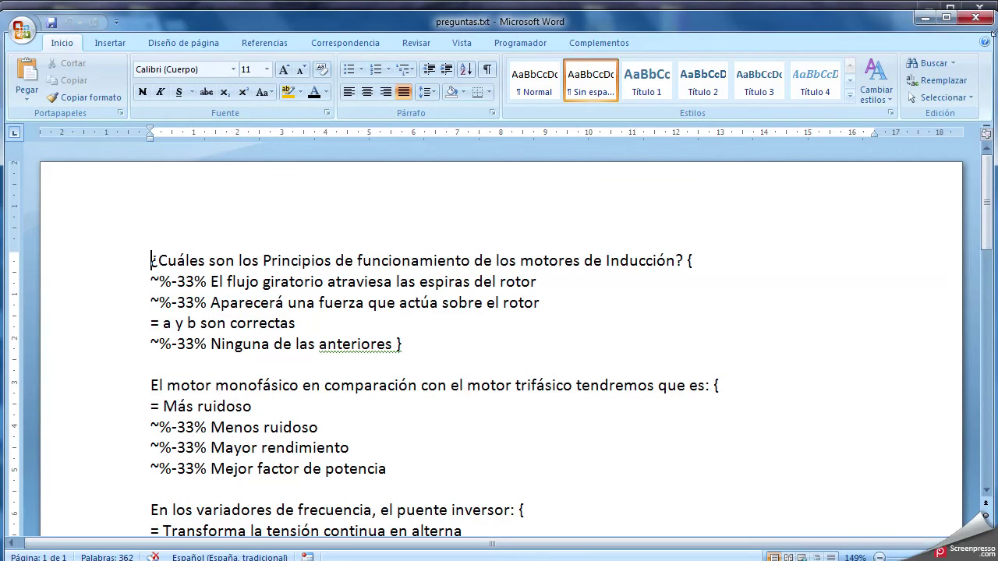
pyautogui.click(979, 19)
pyautogui.click(928, 13)
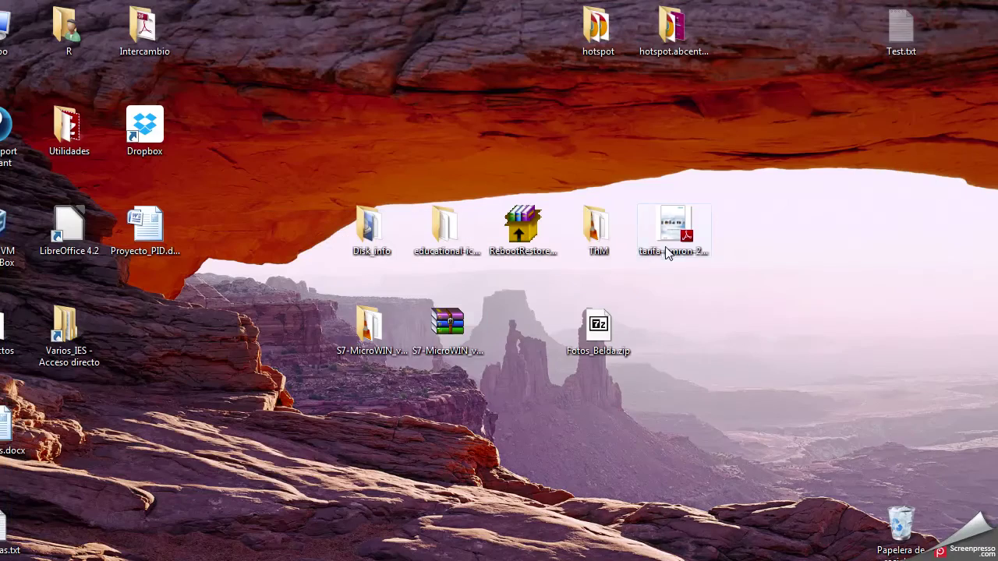
pyautogui.doubleClick(3, 523)
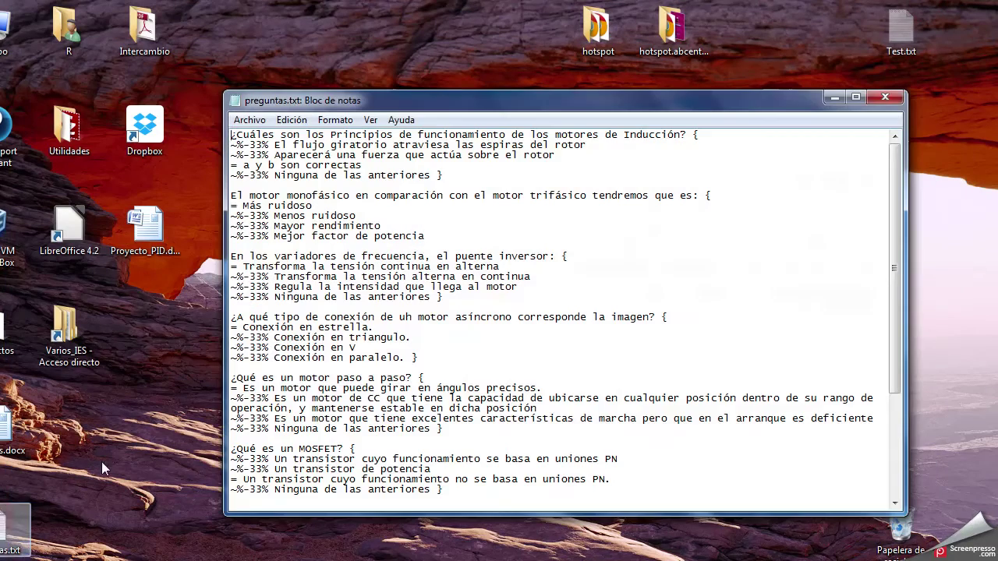
# Step: Add the missing closing brace after "Mejor factor de potencia" in the second question, then save and close preguntas.txt
pyautogui.click(712, 139)
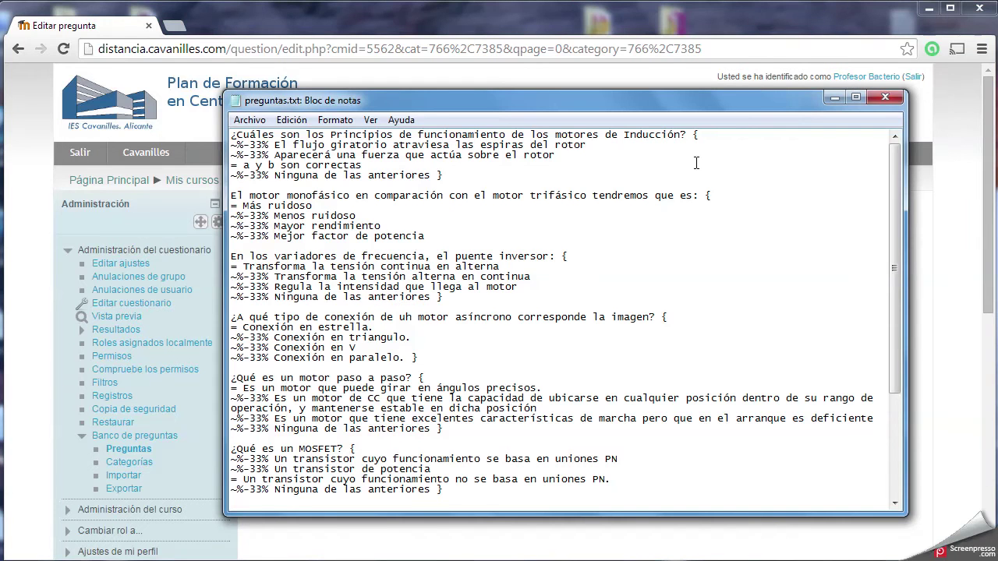
pyautogui.click(459, 234)
pyautogui.scroll(-5, 566, 318)
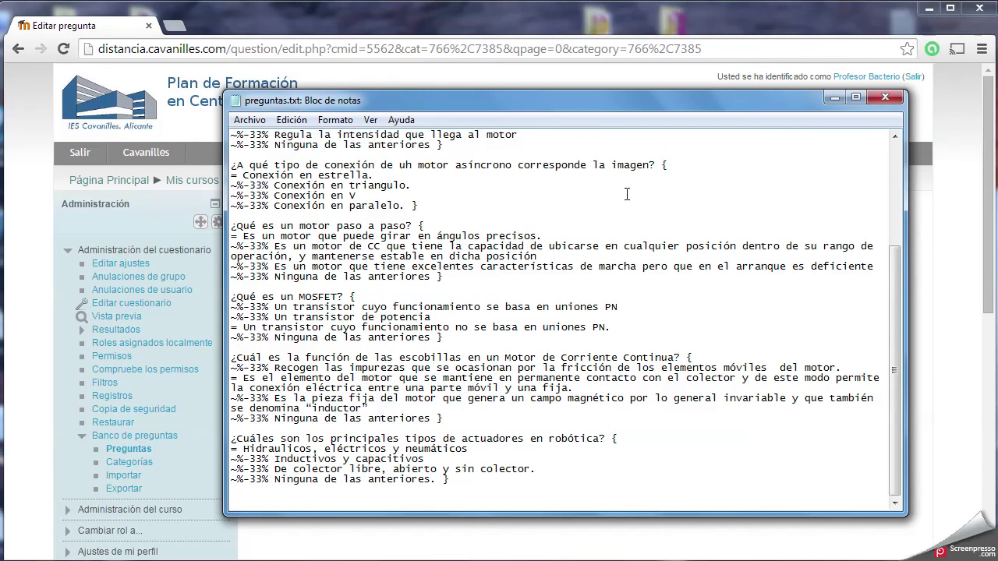
pyautogui.click(249, 119)
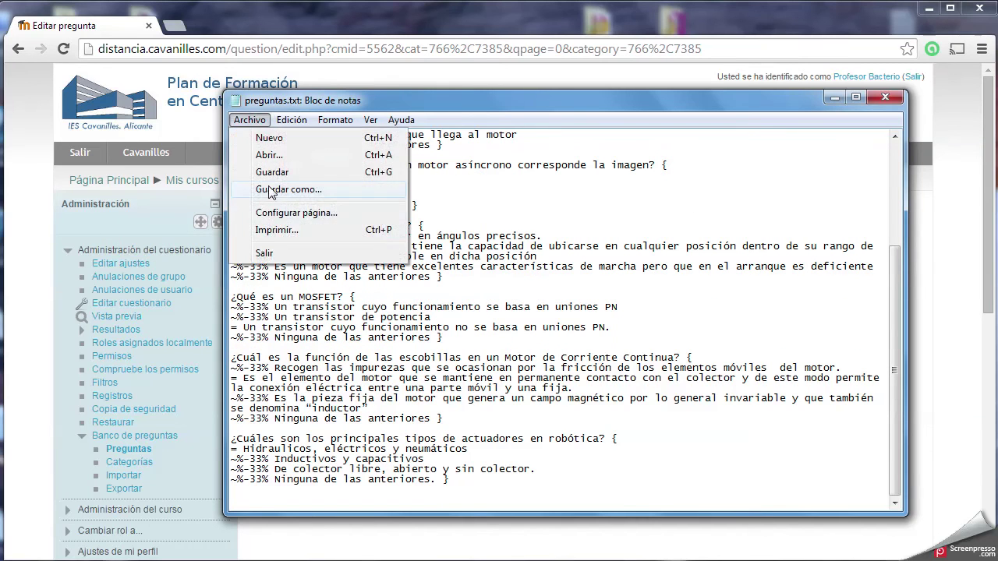
pyautogui.click(271, 173)
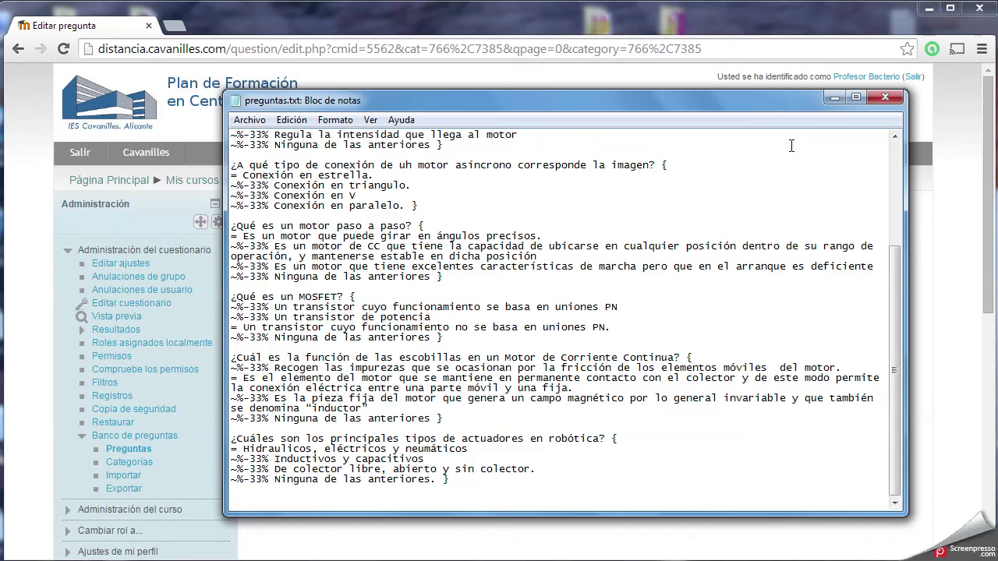
pyautogui.click(885, 97)
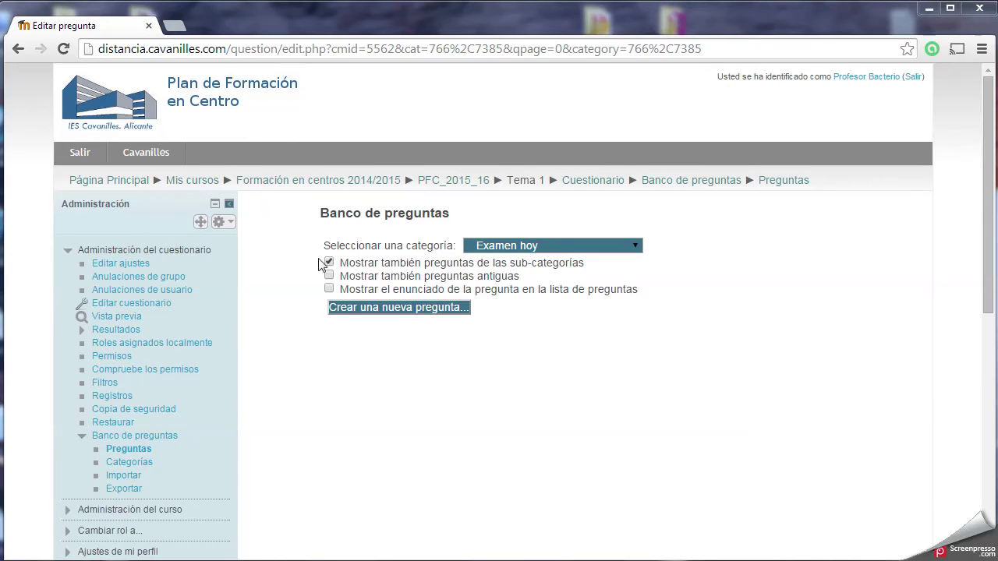
# Step: Start a new question import in GIFT format with grade matching set to Calificación más próxima si no está en lista
pyautogui.click(124, 474)
pyautogui.scroll(-3, 444, 310)
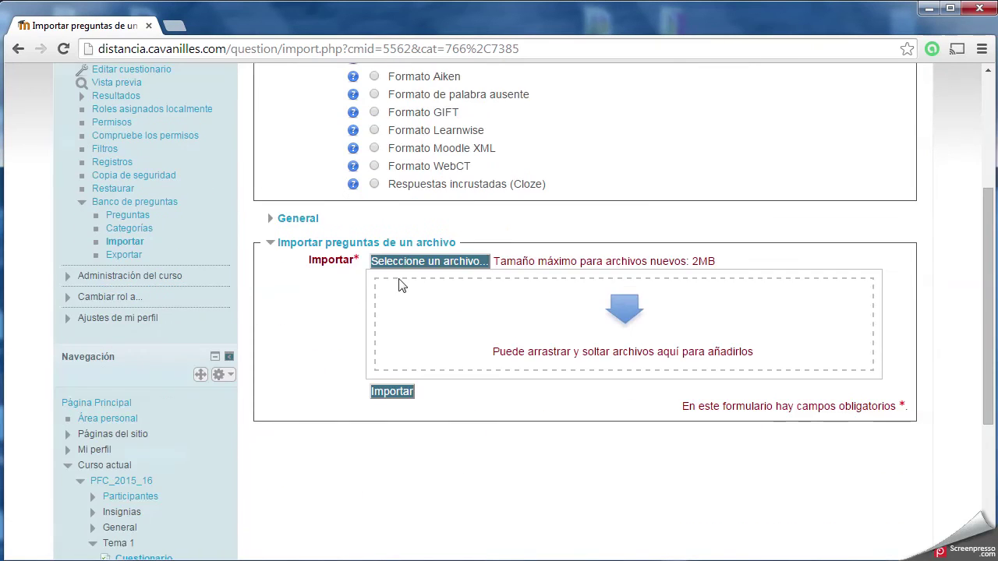
pyautogui.click(374, 111)
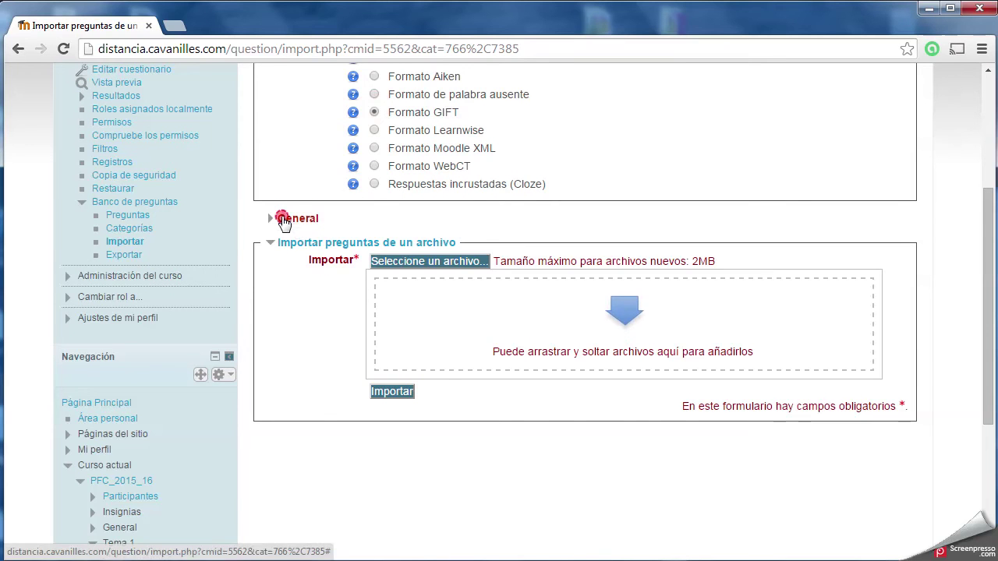
pyautogui.click(283, 218)
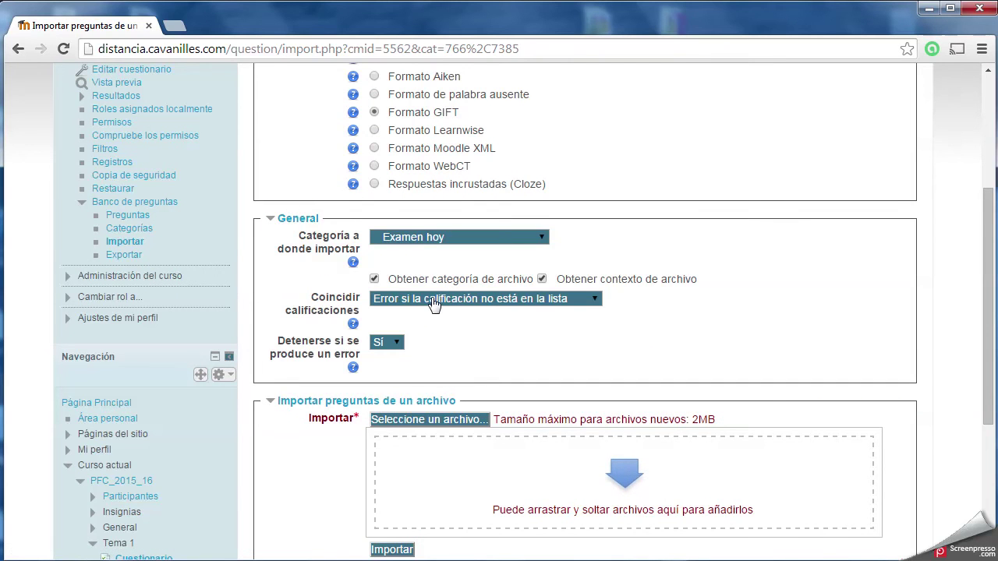
pyautogui.click(390, 302)
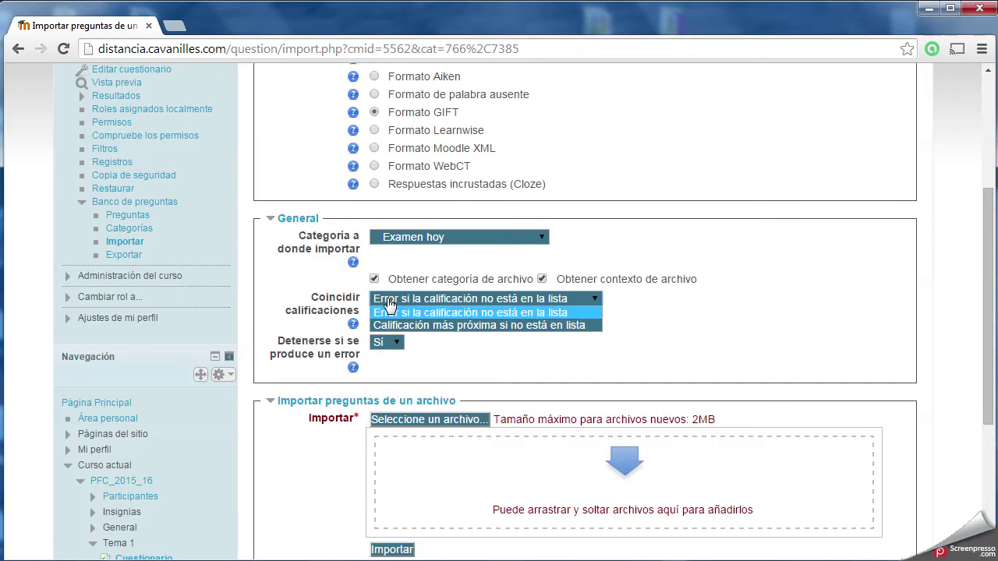
pyautogui.click(400, 326)
# Step: Add the corrected preguntas.txt to the form, import its questions and continue to the question bank
pyautogui.moveTo(11, 521); pyautogui.dragTo(447, 479)
pyautogui.click(309, 448)
pyautogui.scroll(-3, 328, 456)
pyautogui.click(402, 320)
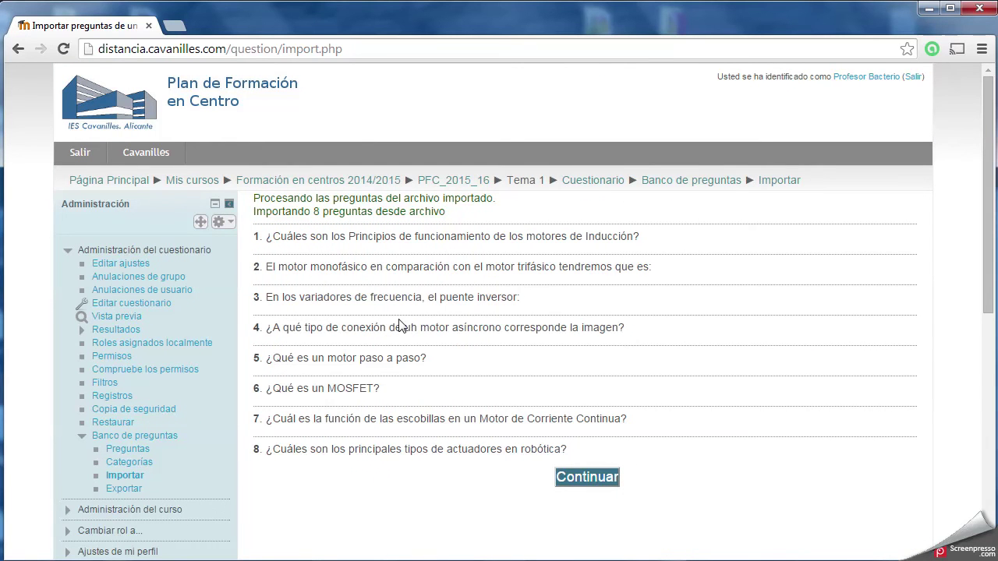
pyautogui.click(595, 479)
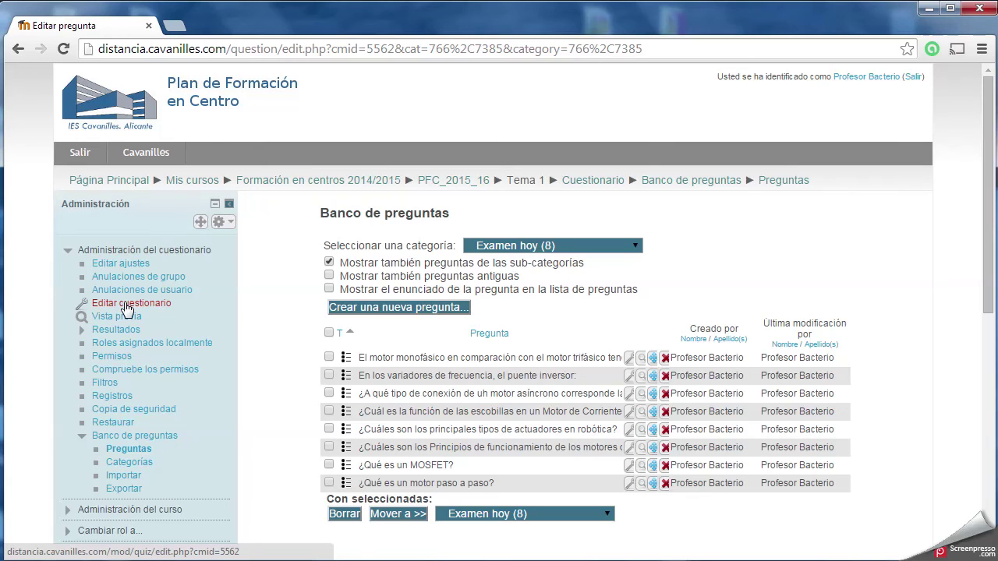
# Step: Open the Cuestionario quiz of course PFC_2015_16 for editing and show the question bank contents
pyautogui.click(451, 181)
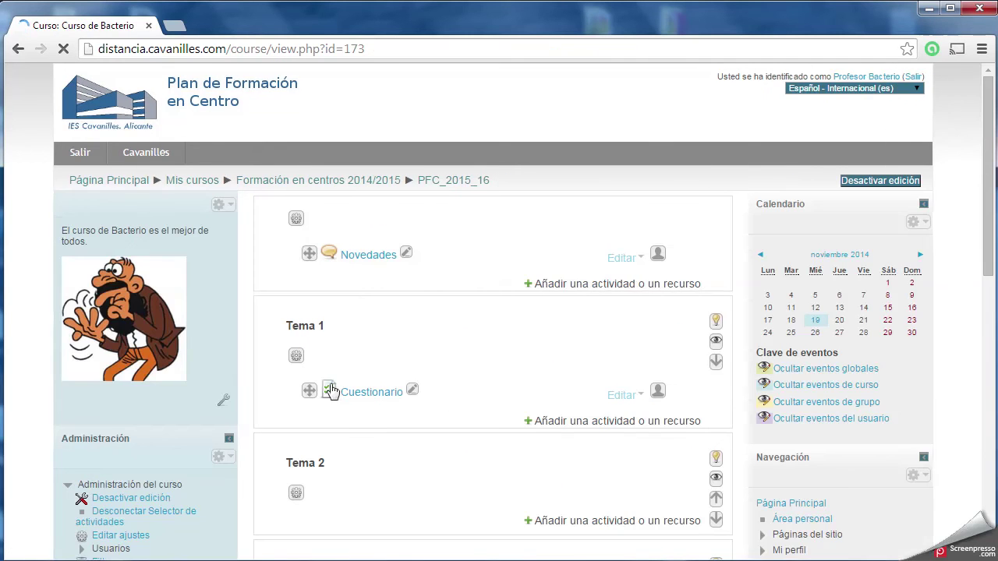
pyautogui.click(373, 397)
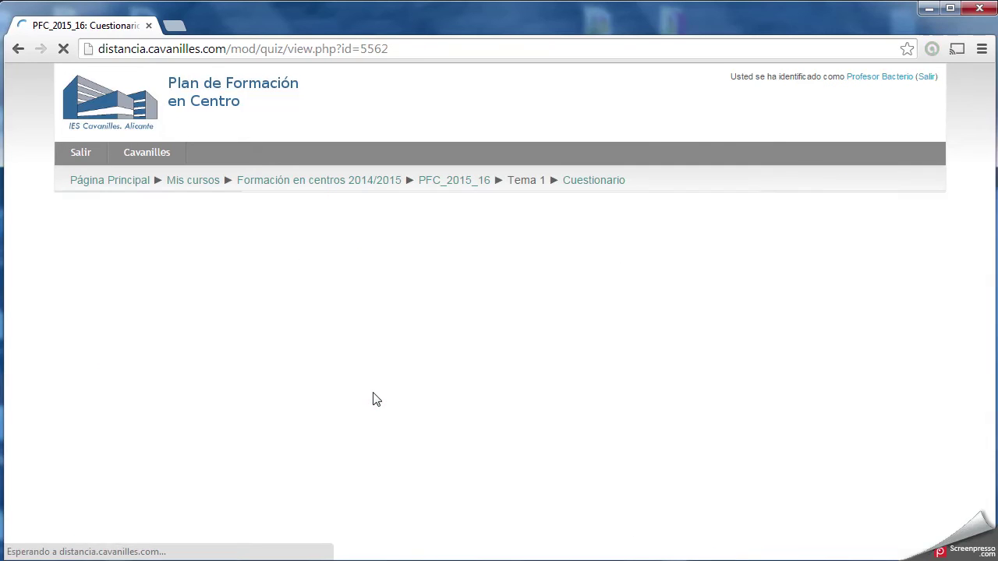
pyautogui.click(511, 409)
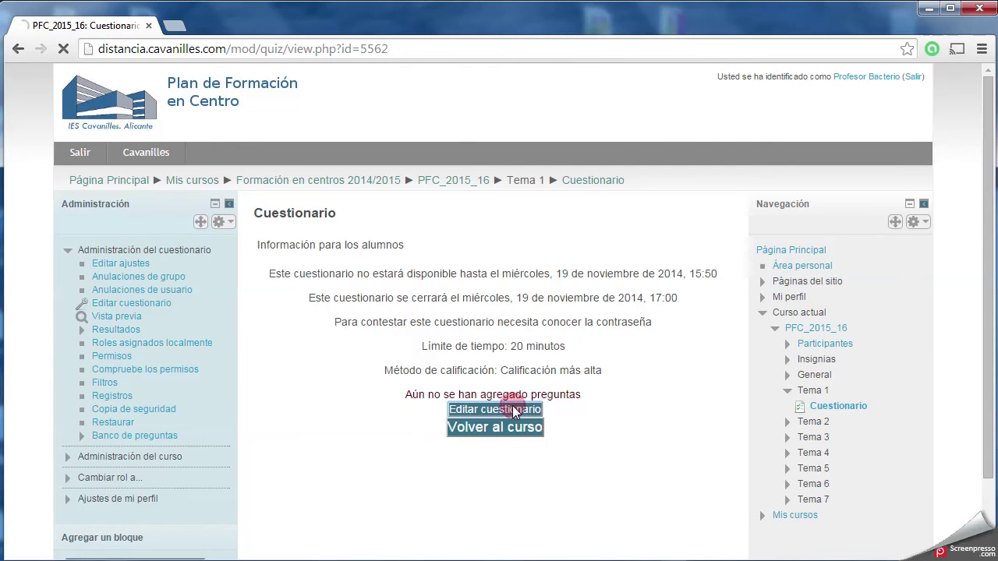
pyautogui.scroll(-2, 530, 257)
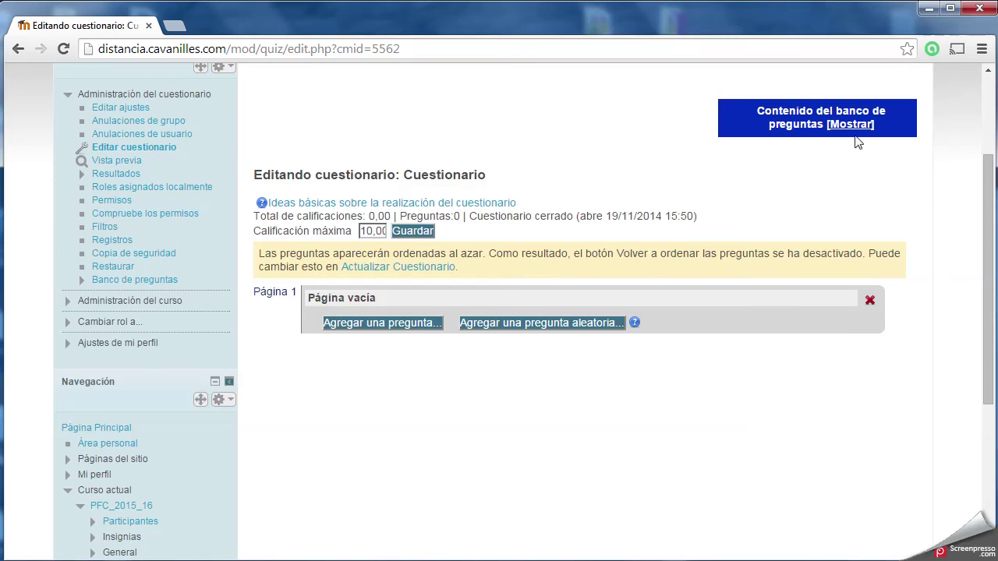
pyautogui.click(856, 127)
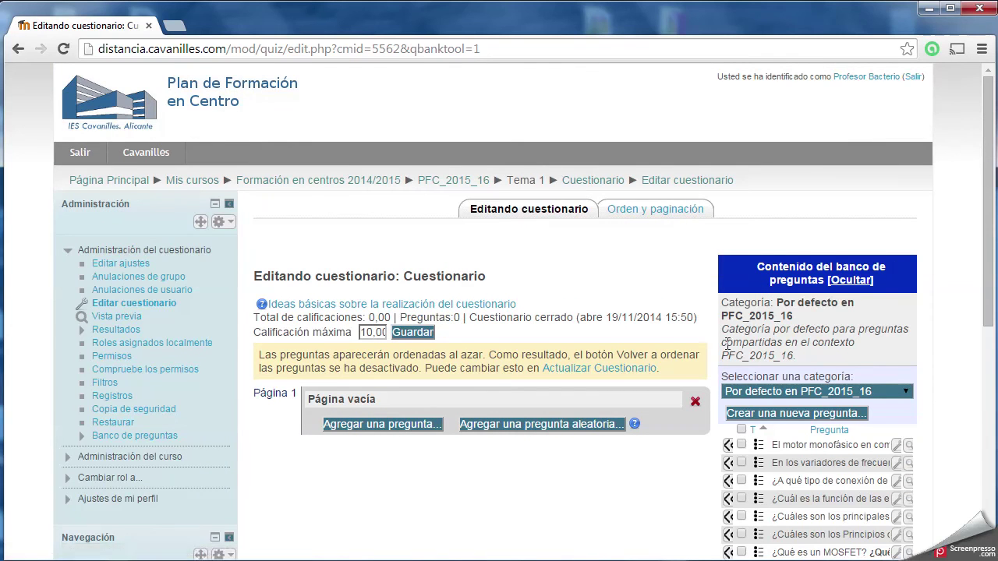
# Step: Add 4 random questions from the category Por defecto en PFC_2015_16 to the quiz and review them
pyautogui.scroll(-3, 779, 273)
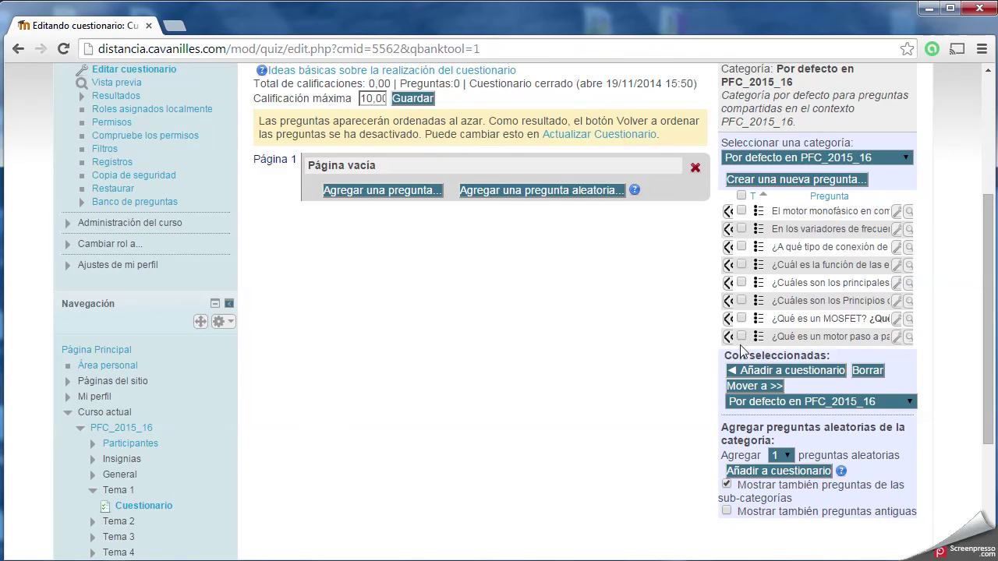
pyautogui.scroll(-2, 745, 349)
pyautogui.scroll(2, 741, 351)
pyautogui.click(789, 455)
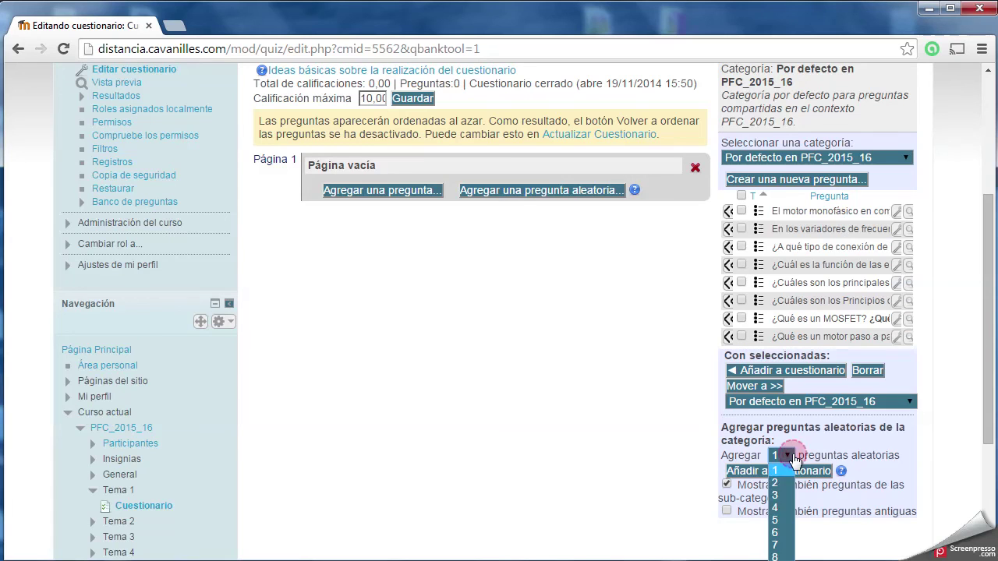
pyautogui.click(778, 510)
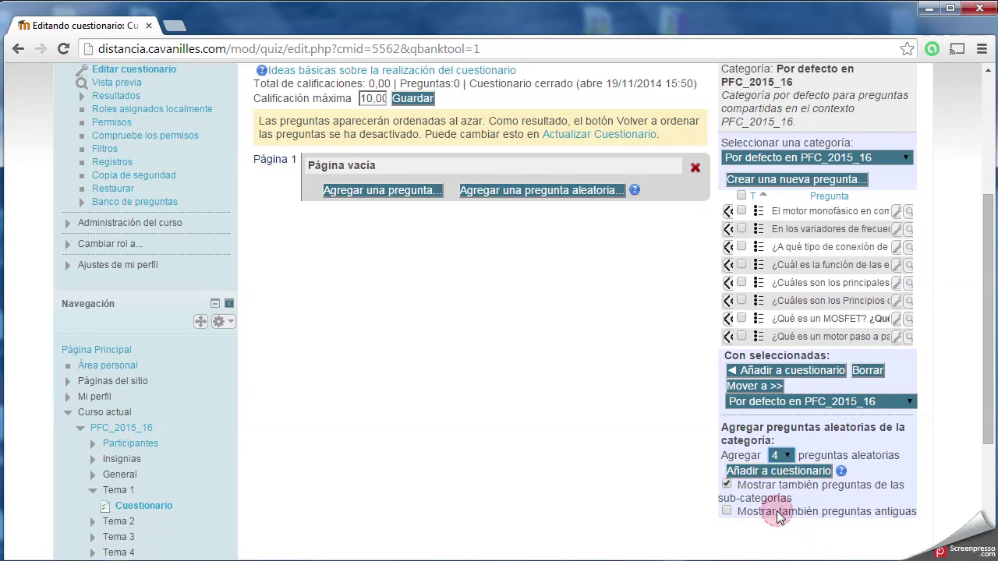
pyautogui.click(766, 471)
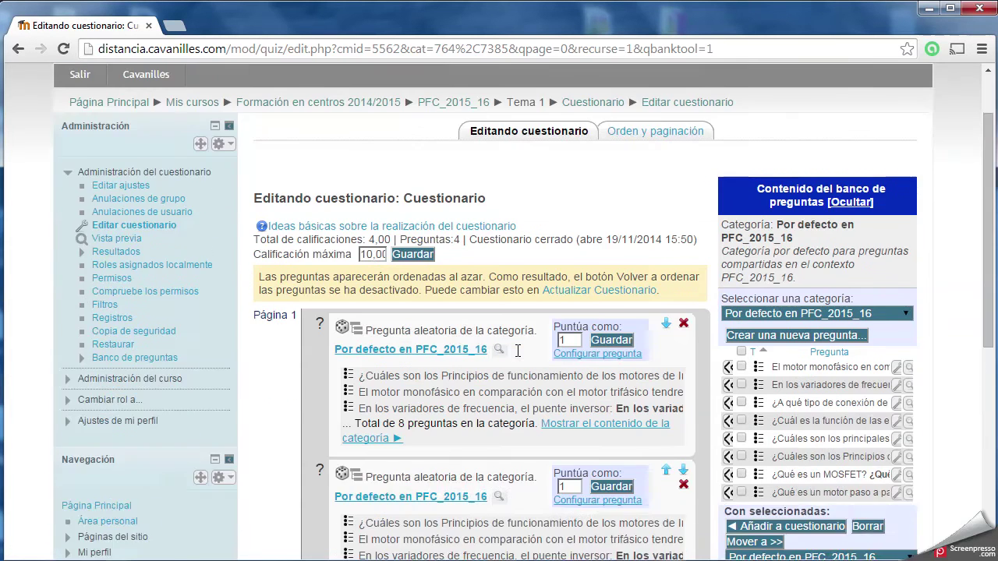
pyautogui.scroll(-5, 517, 351)
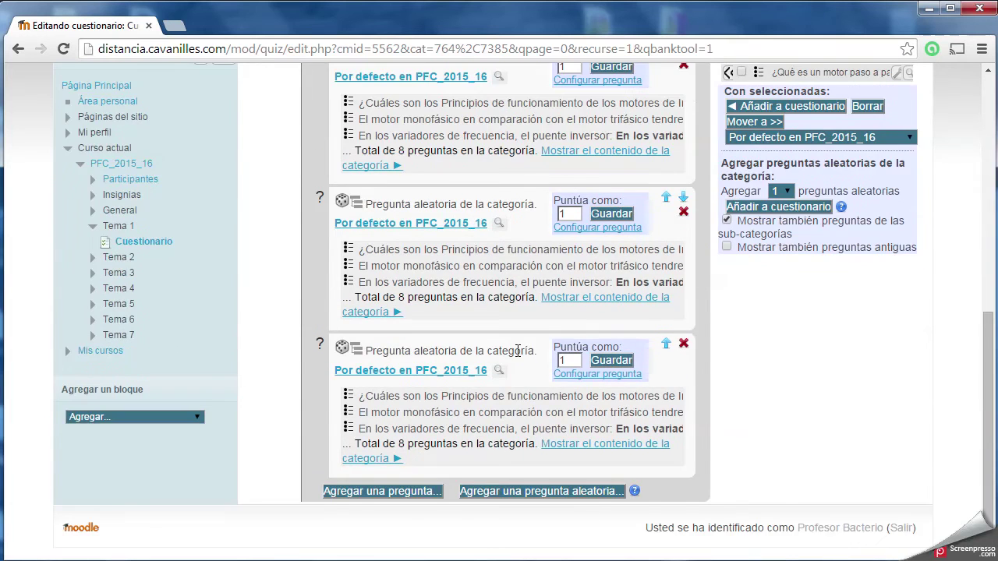
pyautogui.scroll(5, 517, 351)
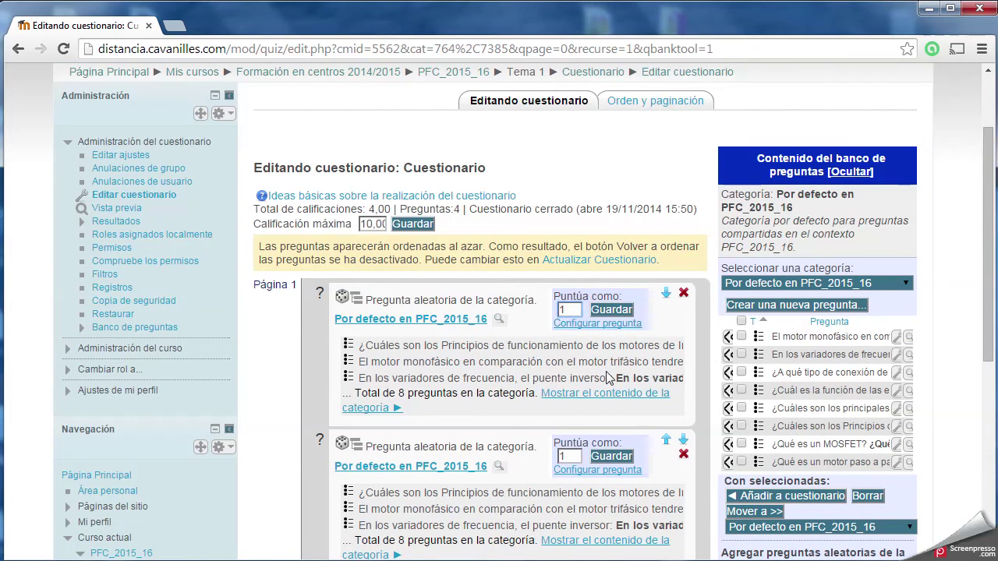
# Step: Try to set the score of the first random question in the quiz to 2
pyautogui.press('BackSpace')
pyautogui.write('2')
pyautogui.scroll(-2, 570, 335)
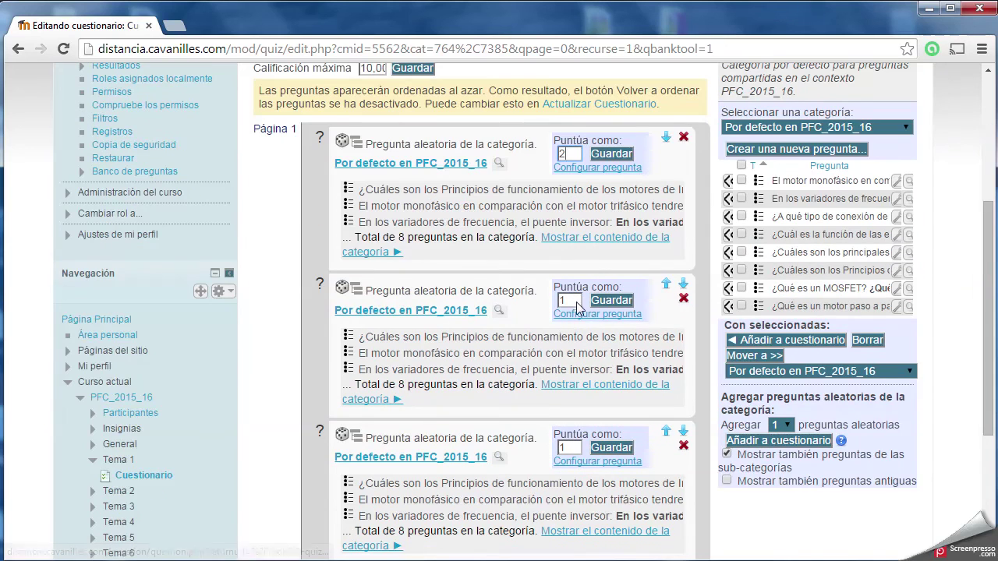
# Step: Add the bank question "¿Qué es un motor paso a paso?" to the quiz and save its score as 3
pyautogui.click(728, 308)
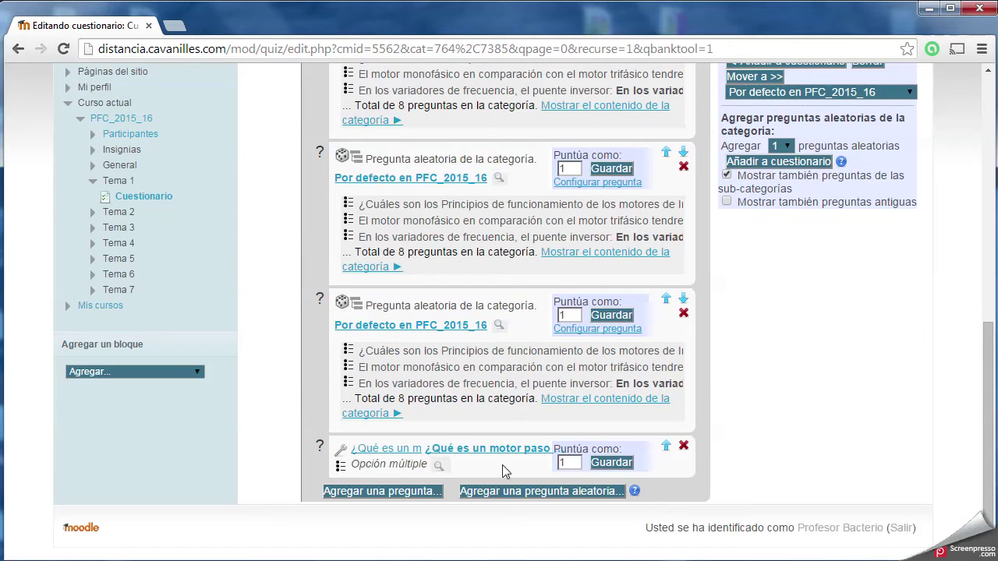
pyautogui.click(574, 464)
pyautogui.scroll(12, 435, 403)
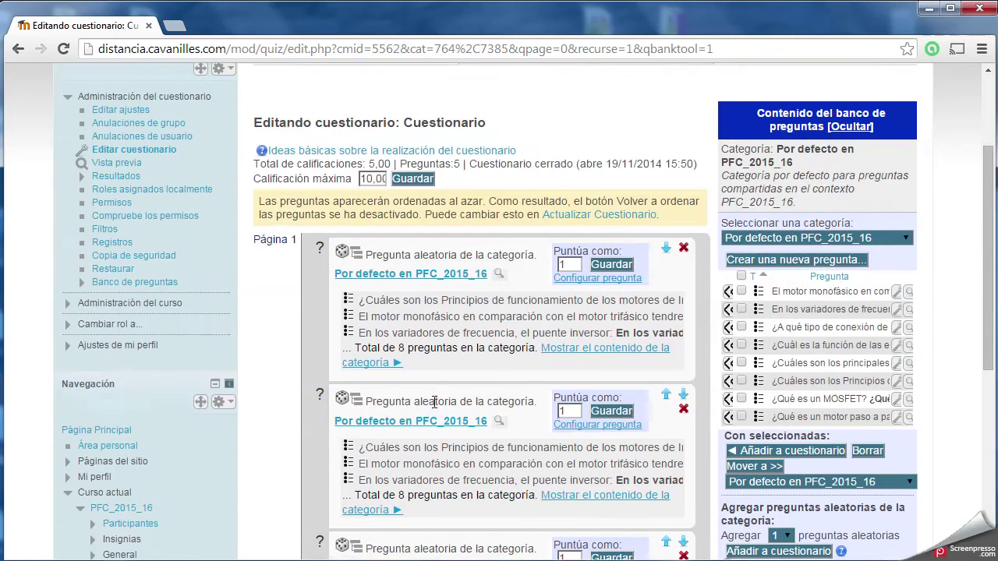
pyautogui.scroll(-12, 373, 369)
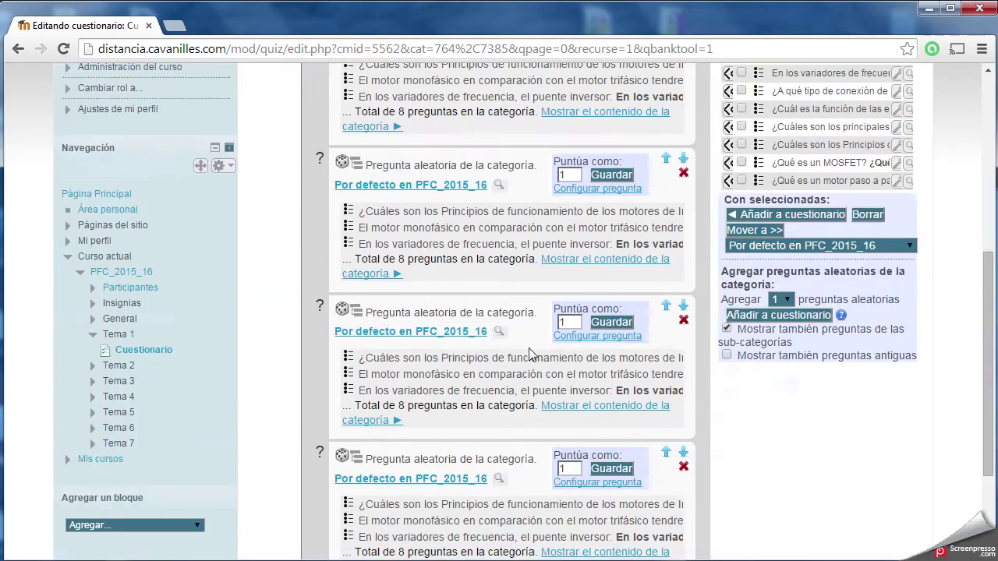
pyautogui.click(612, 463)
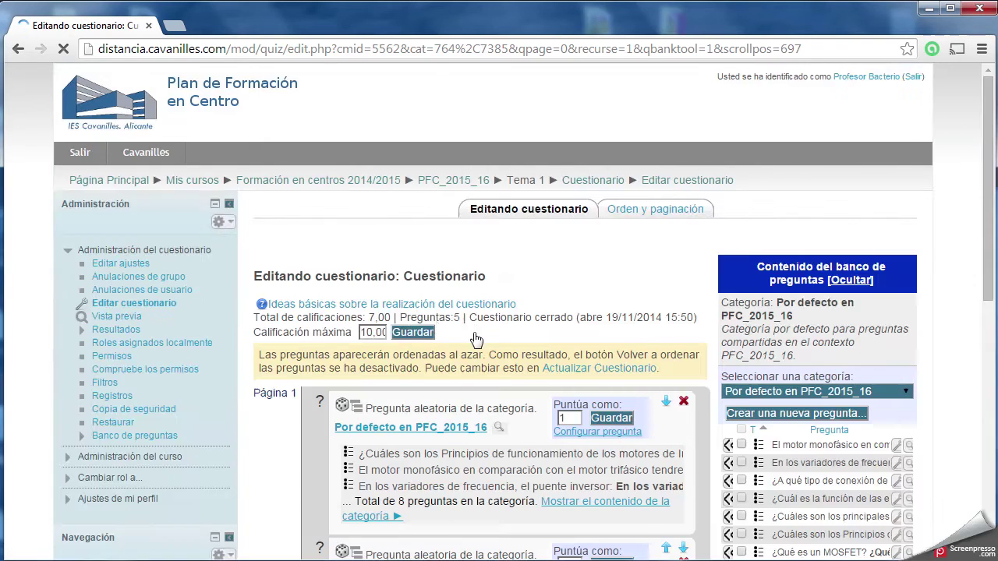
# Step: Review the scores of the quiz's questions and total, and look at the quiz's order and pagination view
pyautogui.scroll(2, 456, 284)
pyautogui.scroll(1, 456, 284)
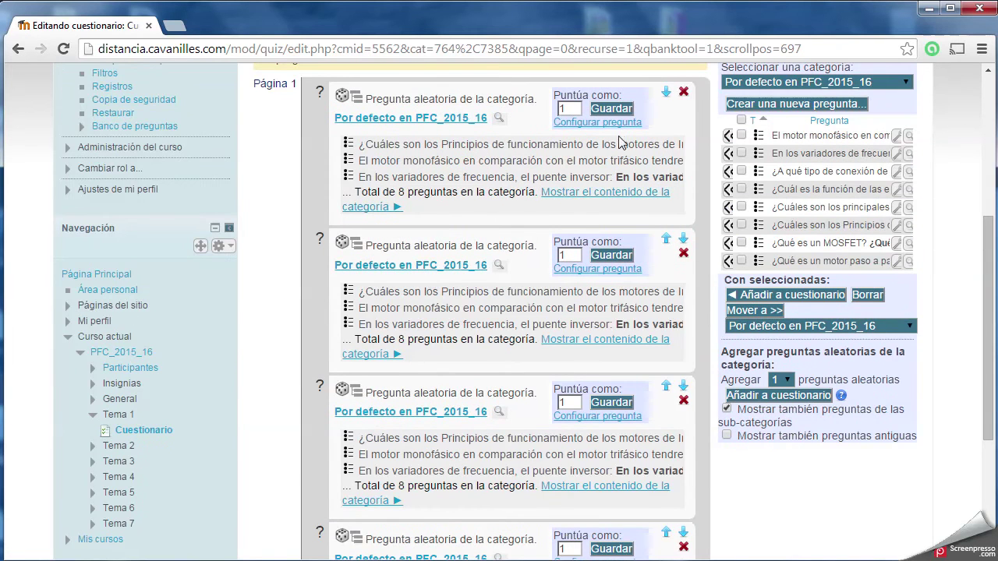
pyautogui.scroll(-3, 510, 181)
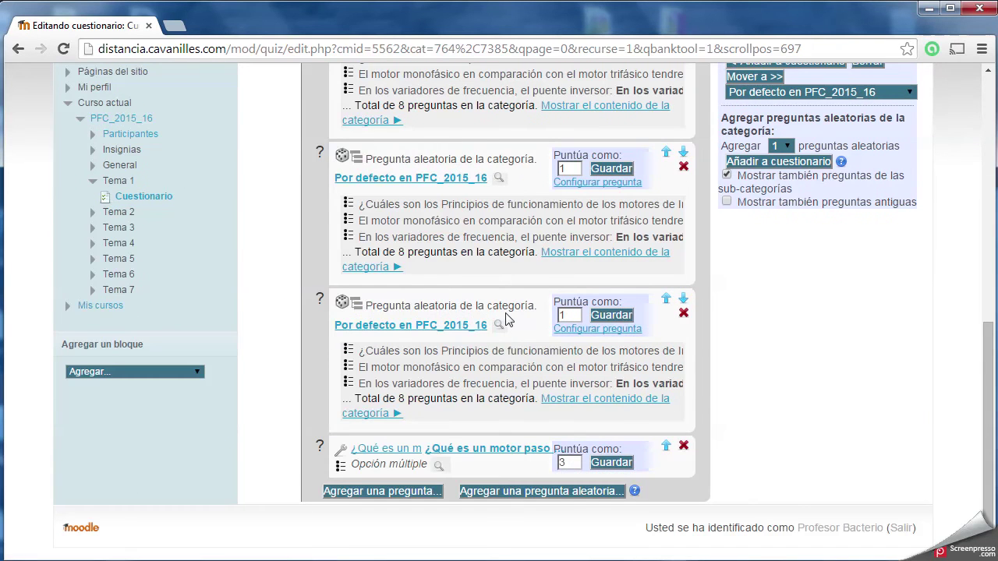
pyautogui.scroll(5, 496, 346)
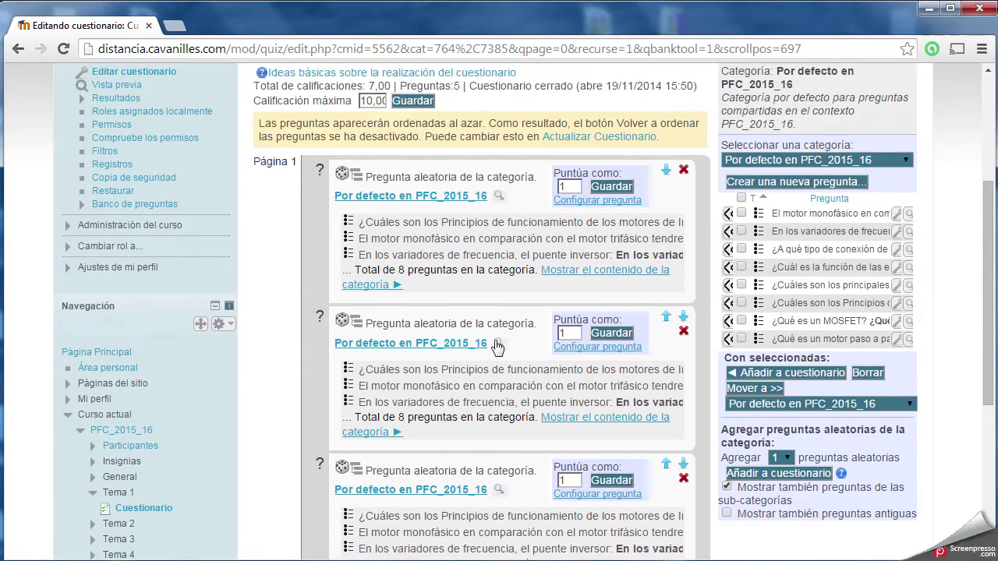
pyautogui.scroll(1, 414, 320)
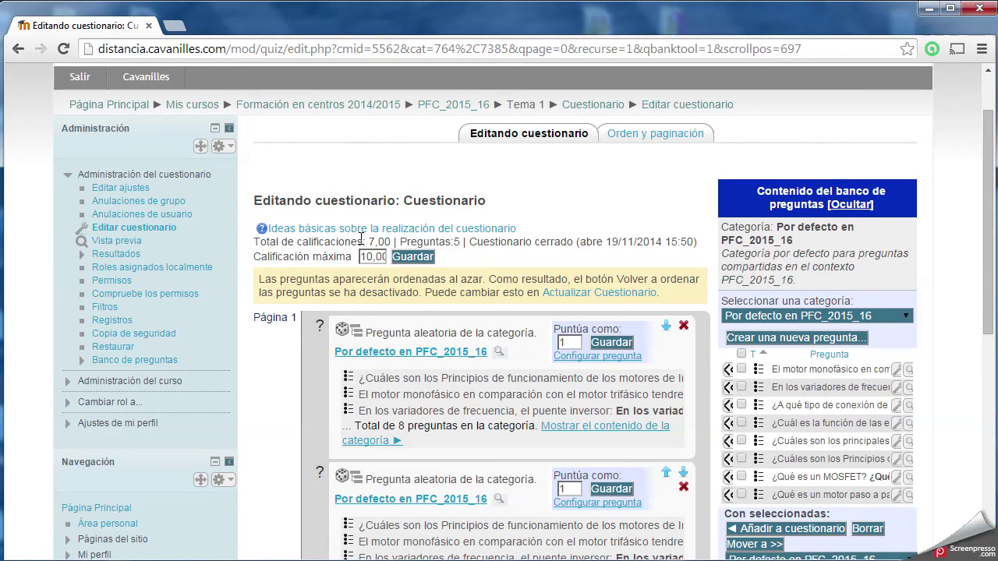
pyautogui.click(631, 136)
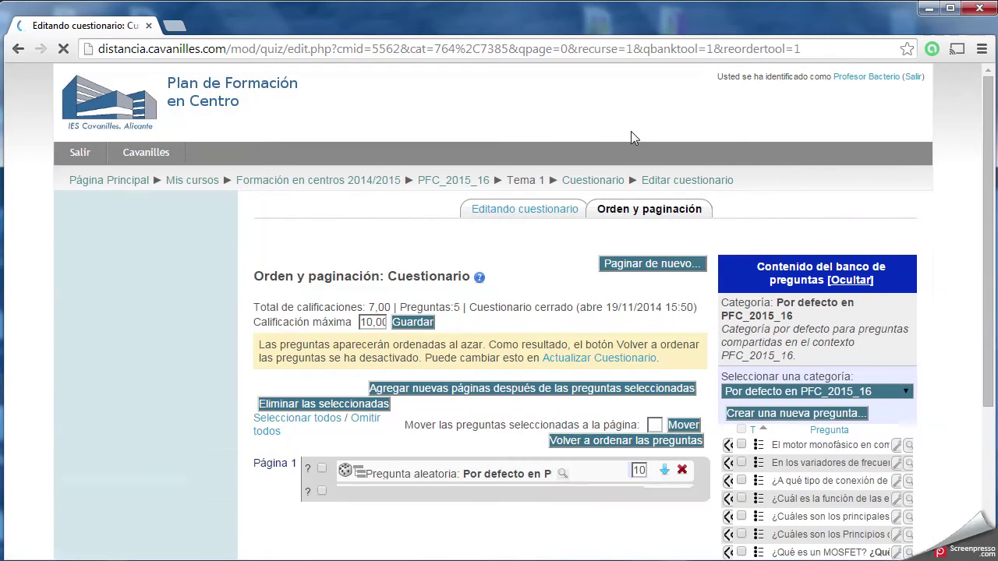
pyautogui.scroll(-2, 441, 341)
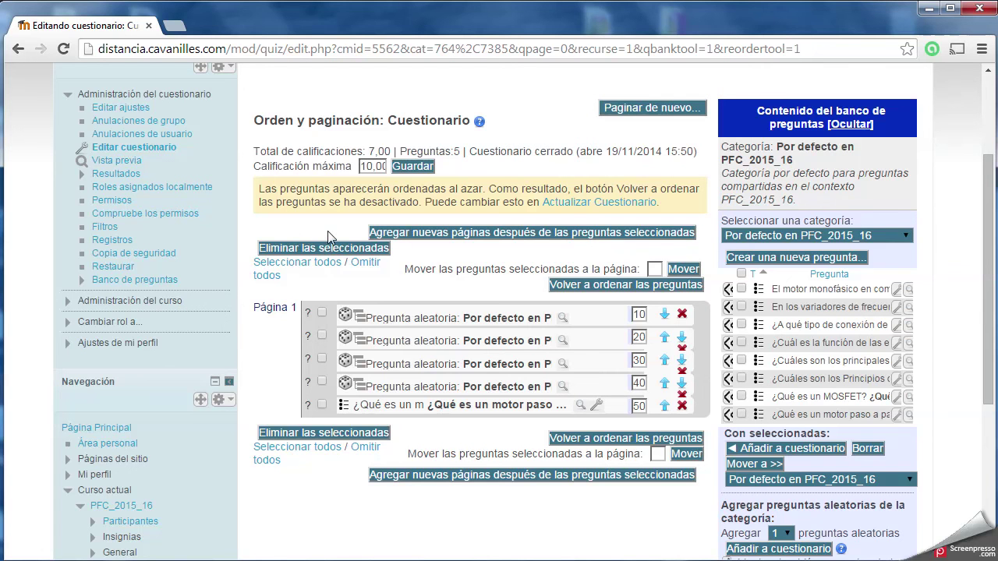
pyautogui.scroll(2, 328, 236)
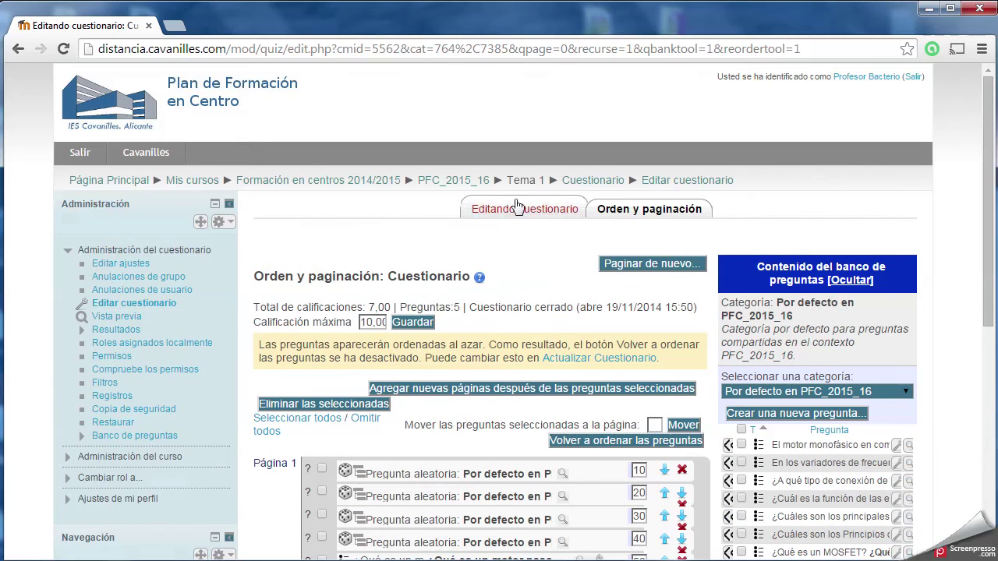
# Step: Start a timed preview attempt of Cuestionario from course PFC_2015_16, entering the quiz password
pyautogui.click(453, 180)
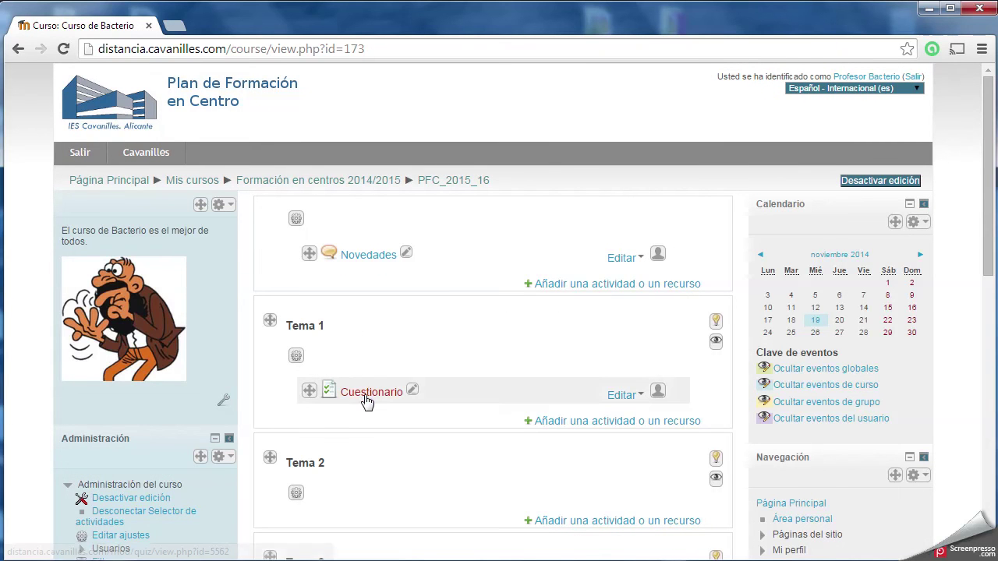
pyautogui.click(365, 394)
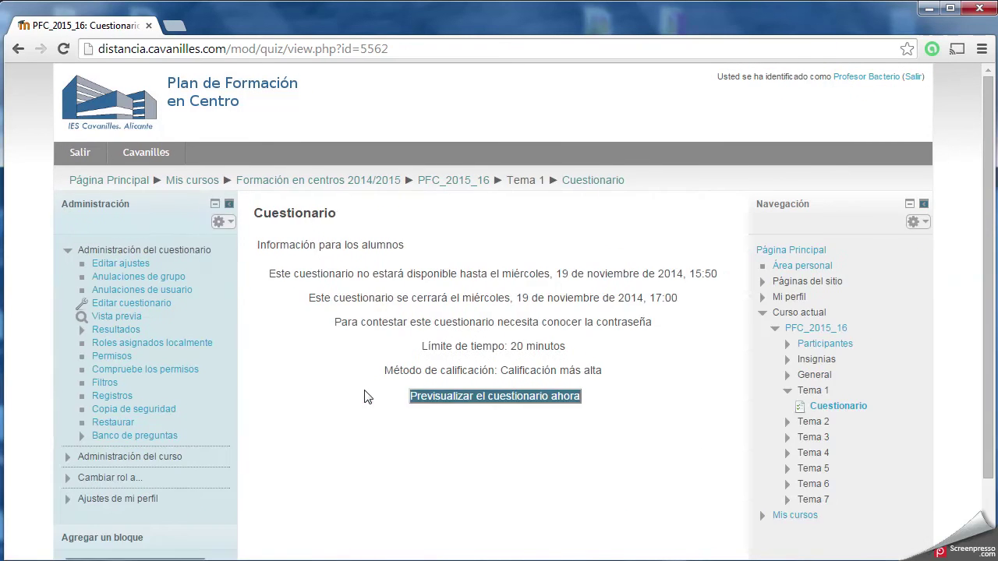
pyautogui.click(466, 396)
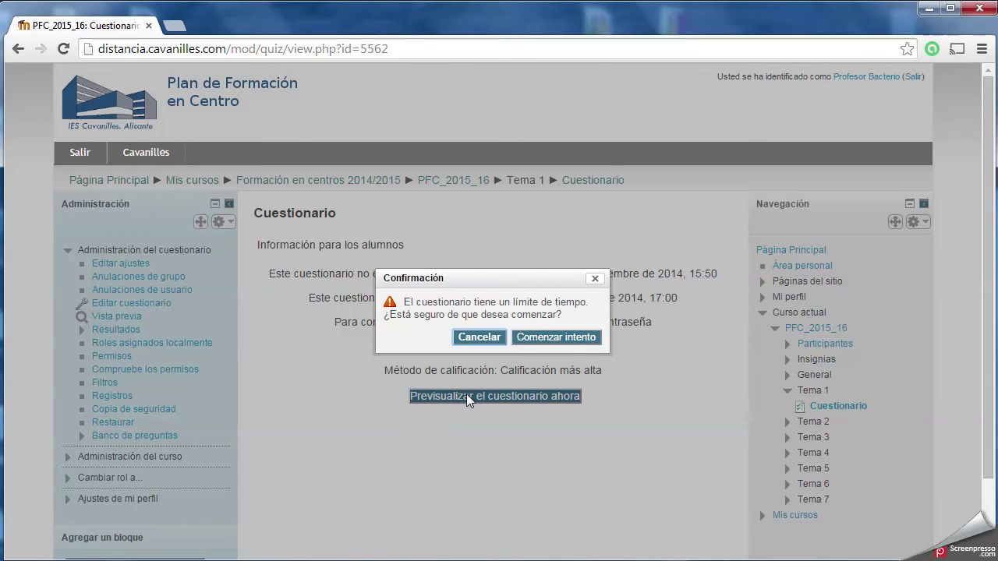
pyautogui.click(543, 346)
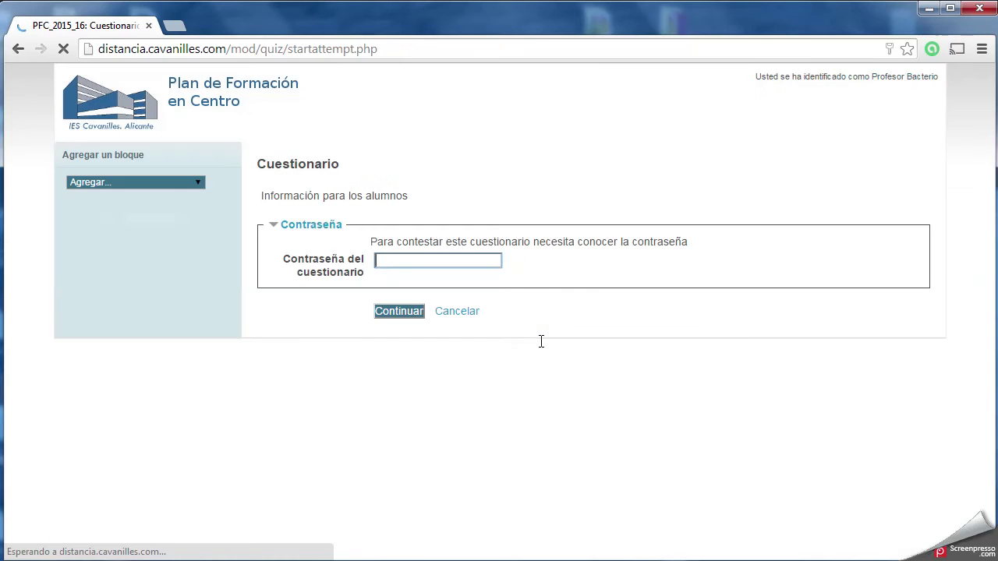
pyautogui.click(405, 260)
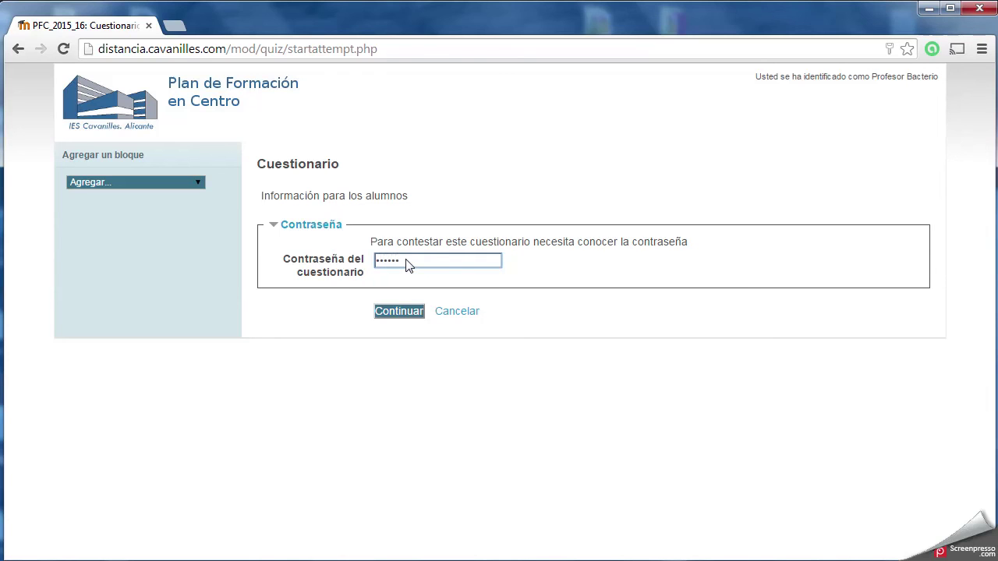
pyautogui.press('Return')
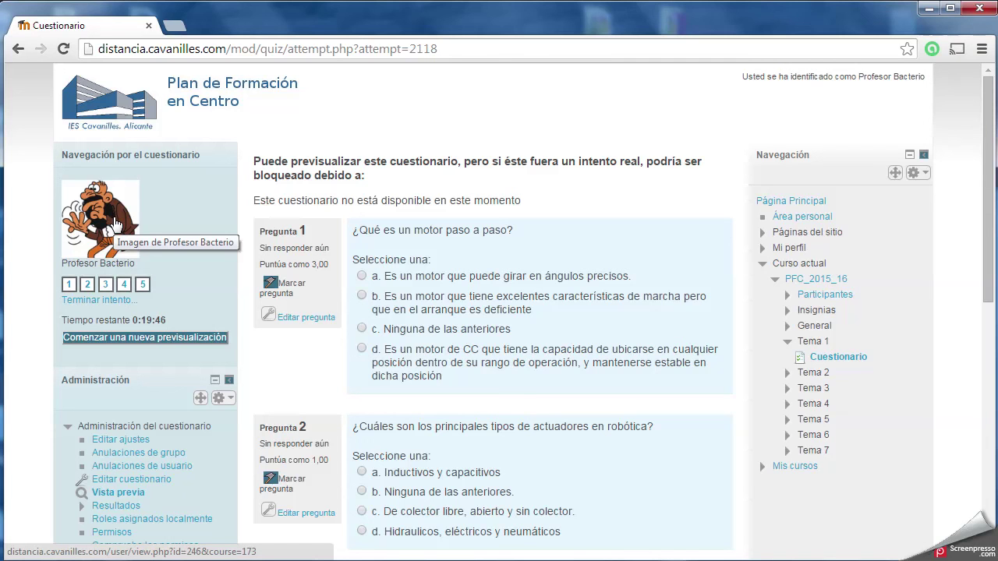
# Step: Look through the questions, answer options and scores in the quiz preview
pyautogui.scroll(-1, 115, 224)
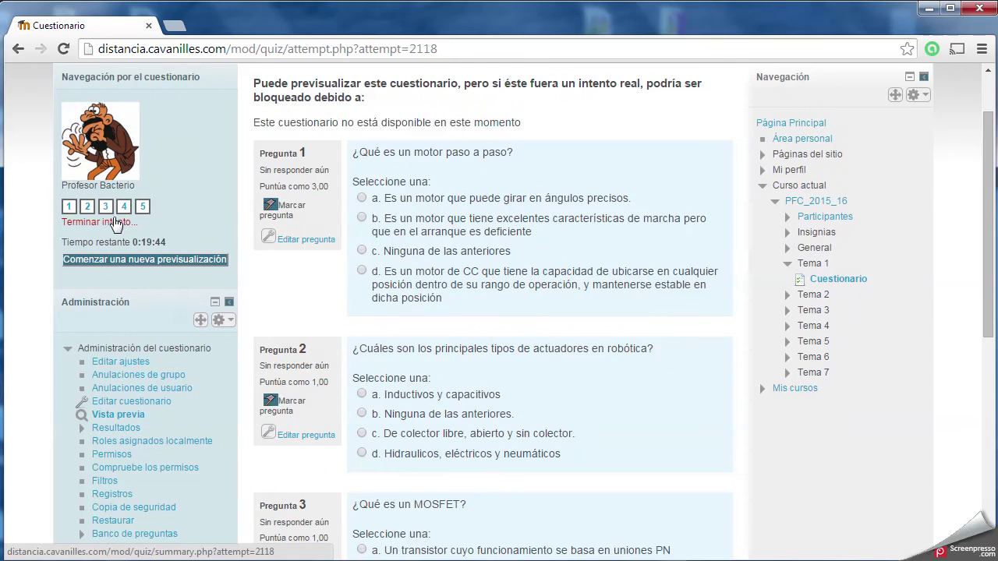
pyautogui.scroll(-2, 418, 212)
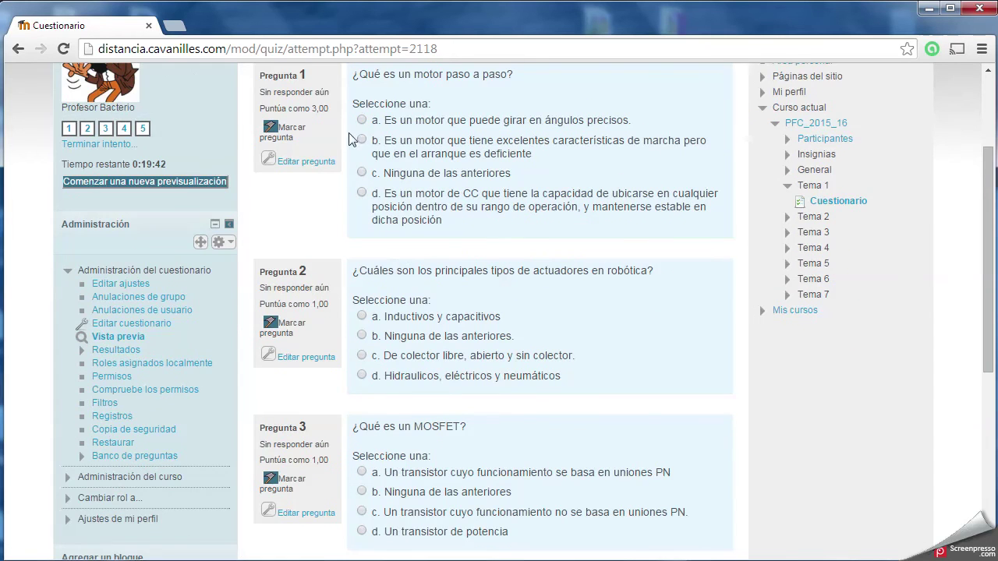
pyautogui.scroll(-3, 363, 184)
pyautogui.scroll(-1, 392, 237)
pyautogui.scroll(7, 392, 237)
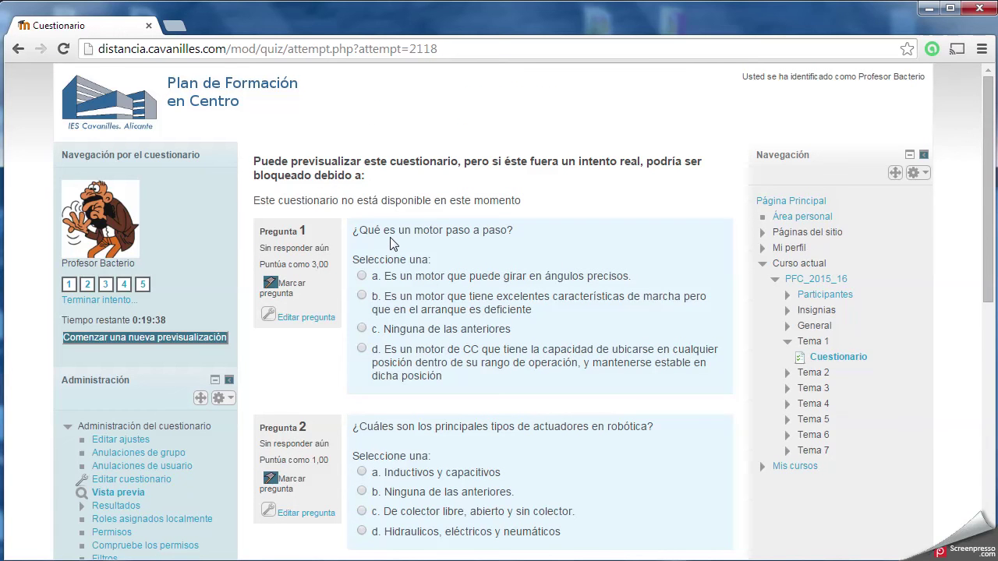
pyautogui.scroll(-7, 414, 248)
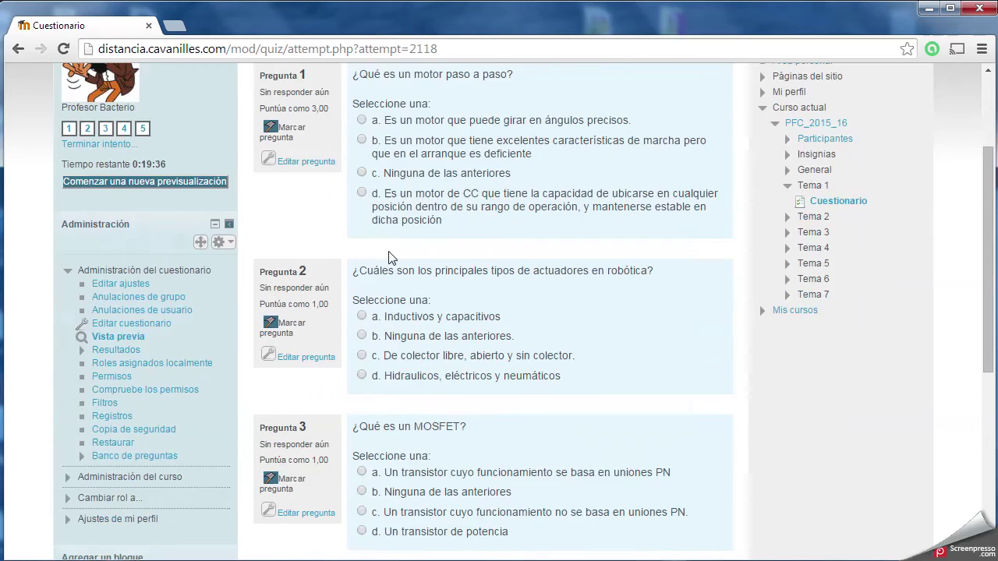
# Step: End the preview attempt without answering any question and submit everything
pyautogui.click(285, 539)
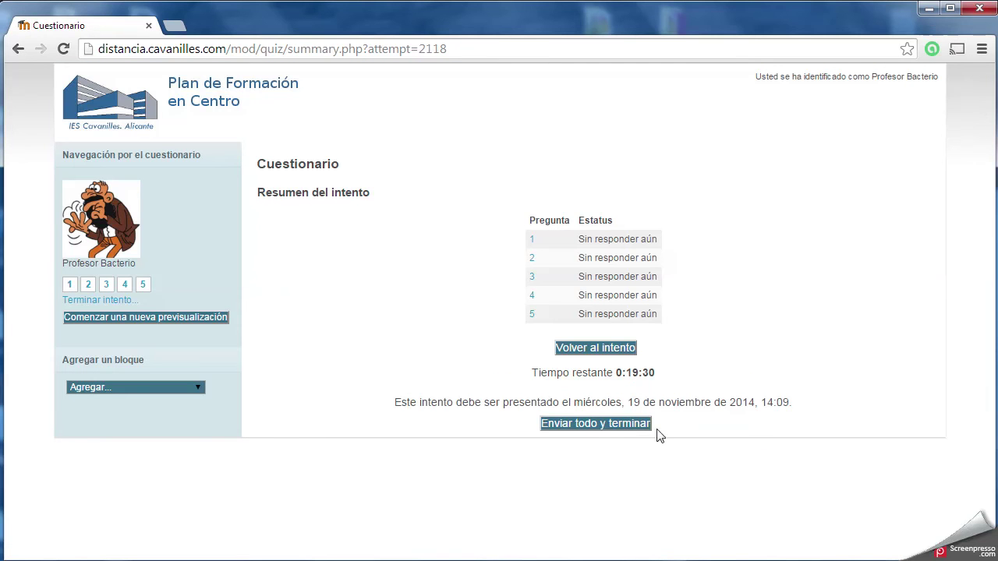
pyautogui.click(588, 424)
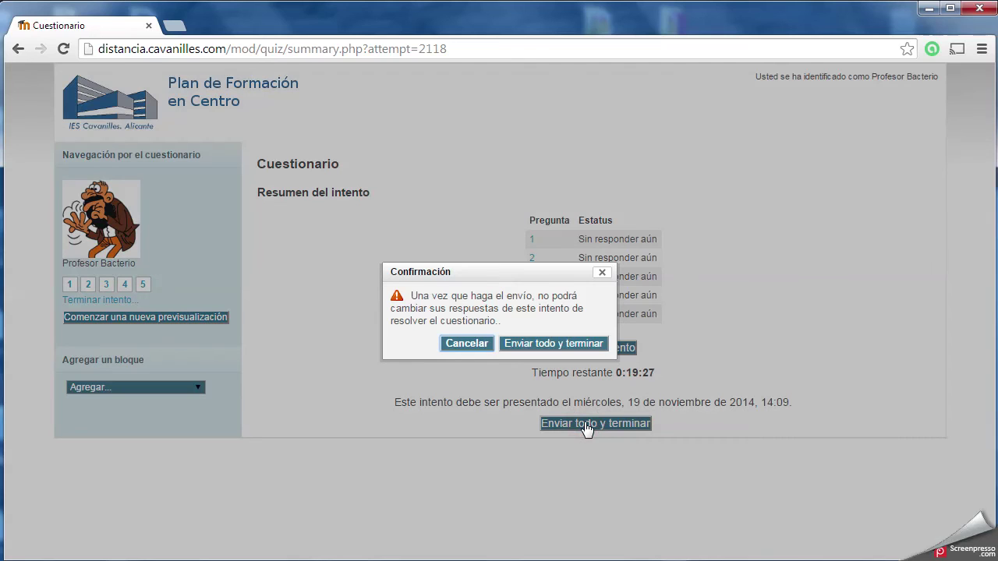
pyautogui.click(561, 345)
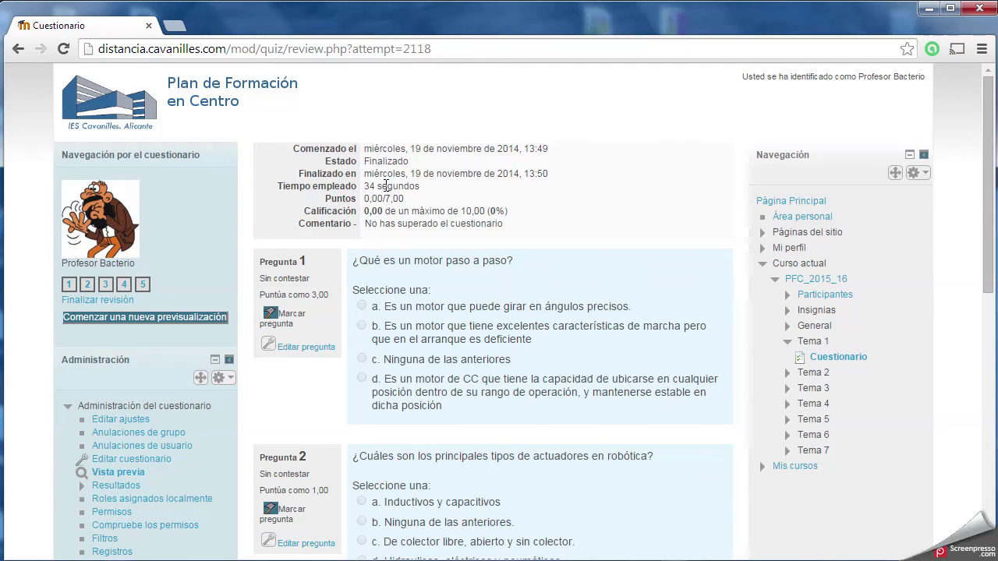
# Step: Review the grade and questions of the submitted attempt, and finish the review
pyautogui.scroll(-8, 356, 239)
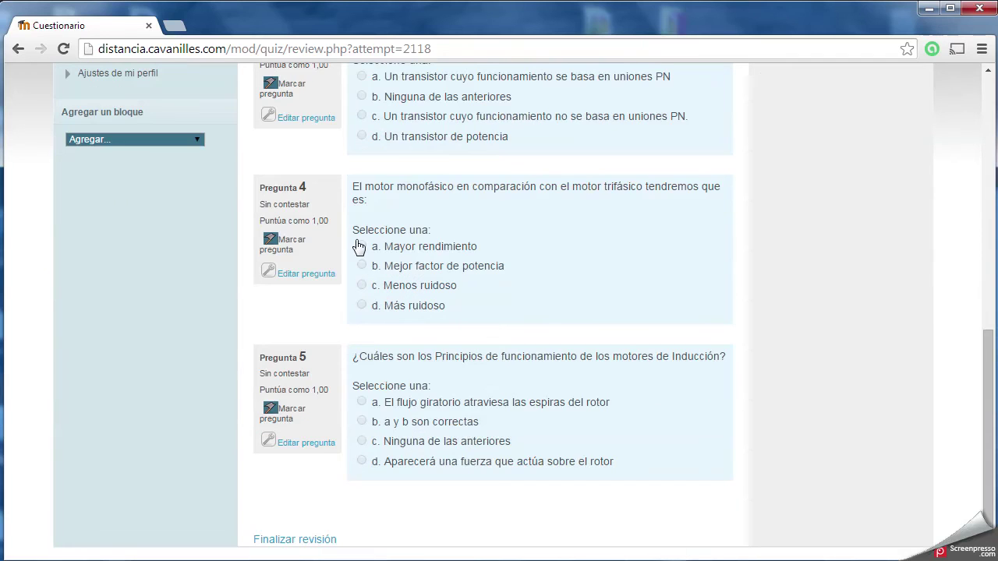
pyautogui.scroll(8, 383, 285)
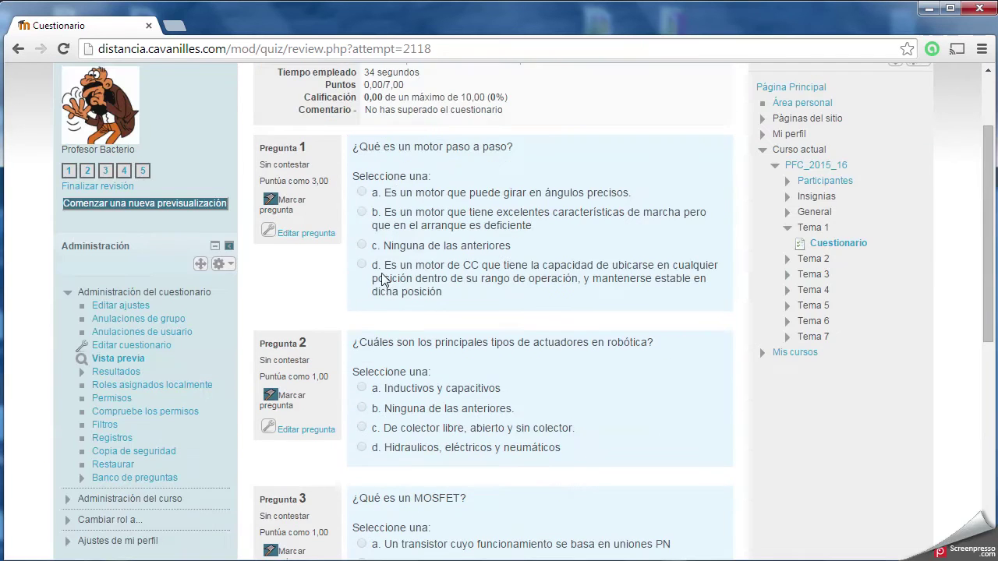
pyautogui.scroll(-2, 370, 238)
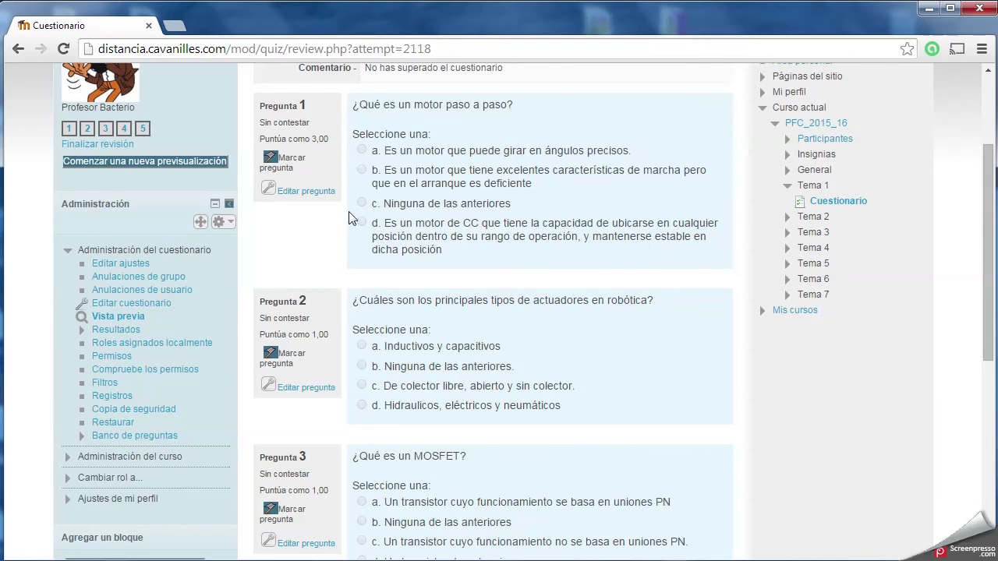
pyautogui.scroll(-5, 376, 242)
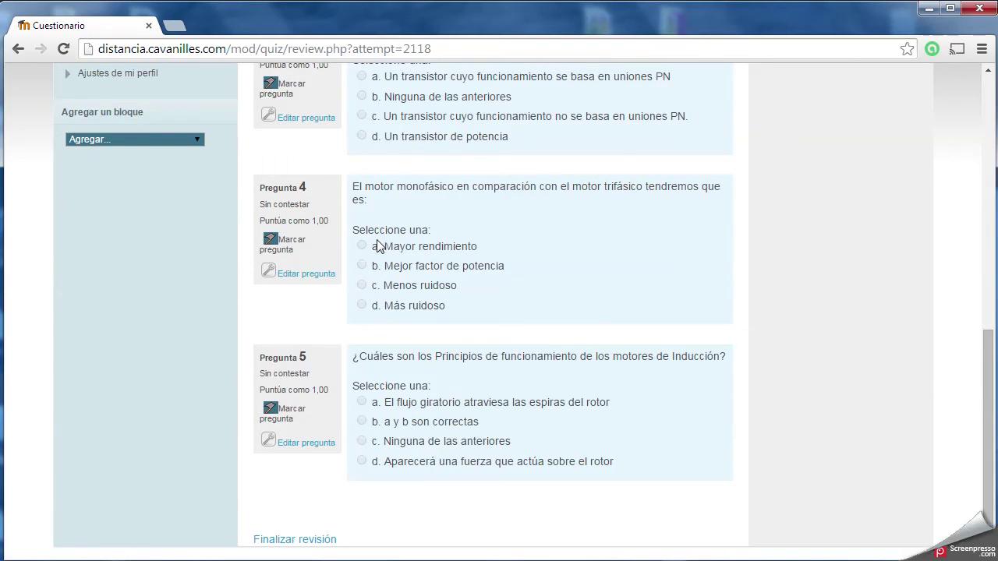
pyautogui.click(295, 539)
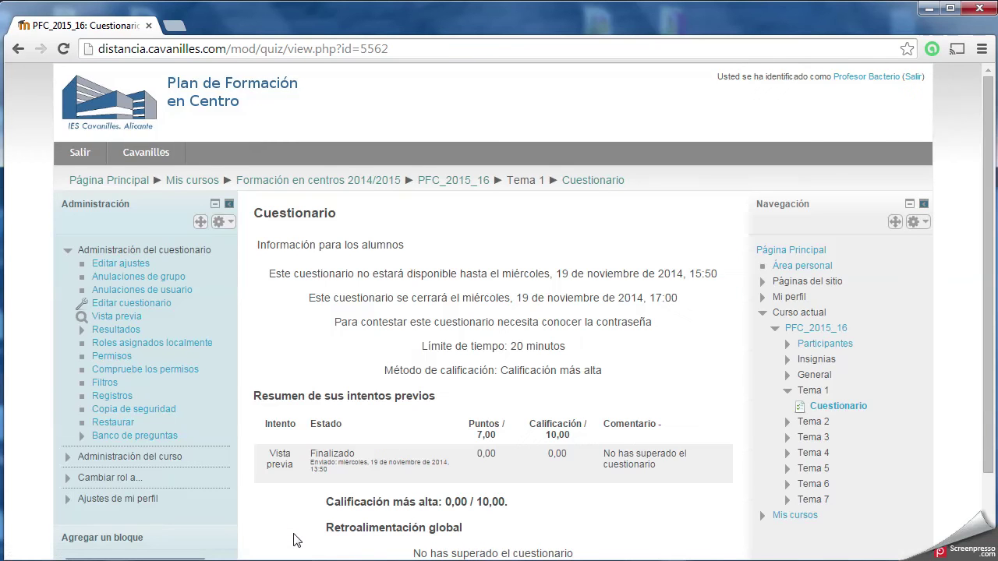
# Step: Examine the summary of previous attempts and its feedback comment, and return to course PFC_2015_16
pyautogui.scroll(-2, 294, 540)
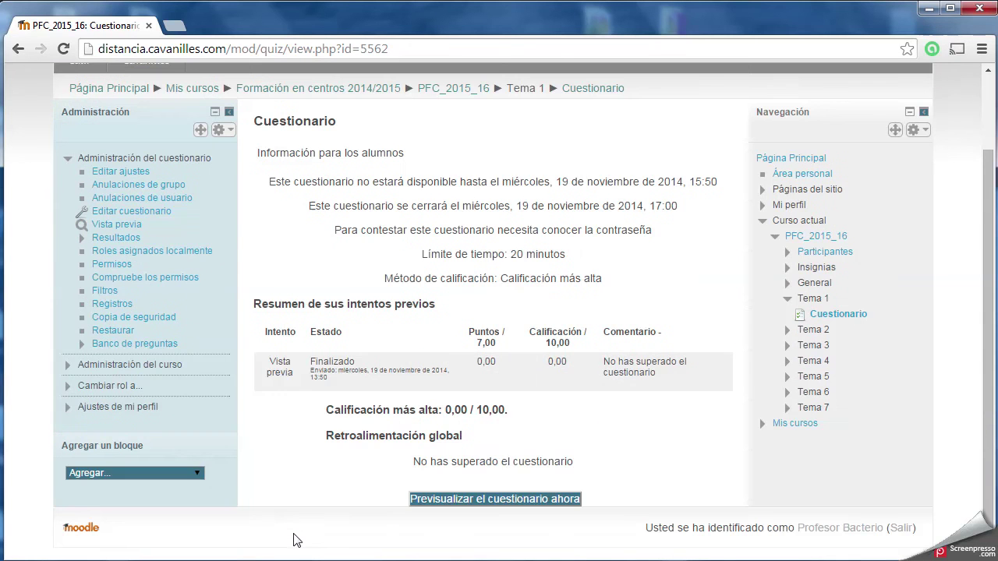
pyautogui.moveTo(604, 362); pyautogui.dragTo(676, 371)
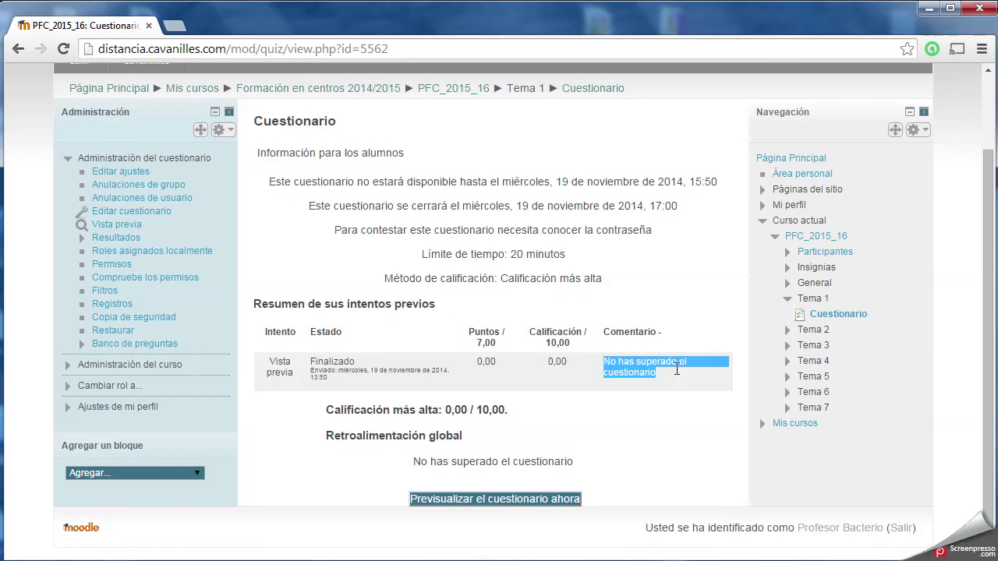
pyautogui.click(651, 388)
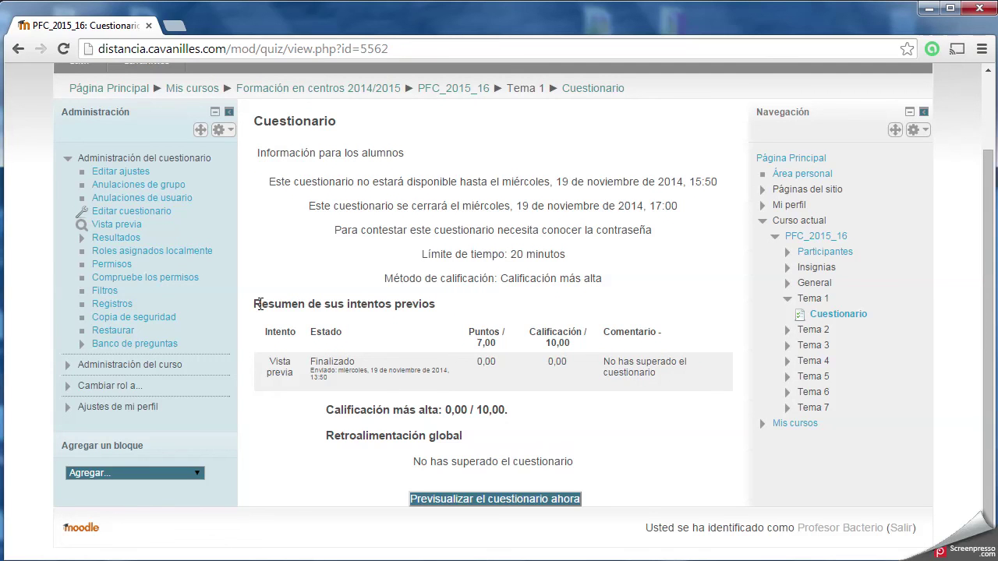
pyautogui.scroll(2, 260, 304)
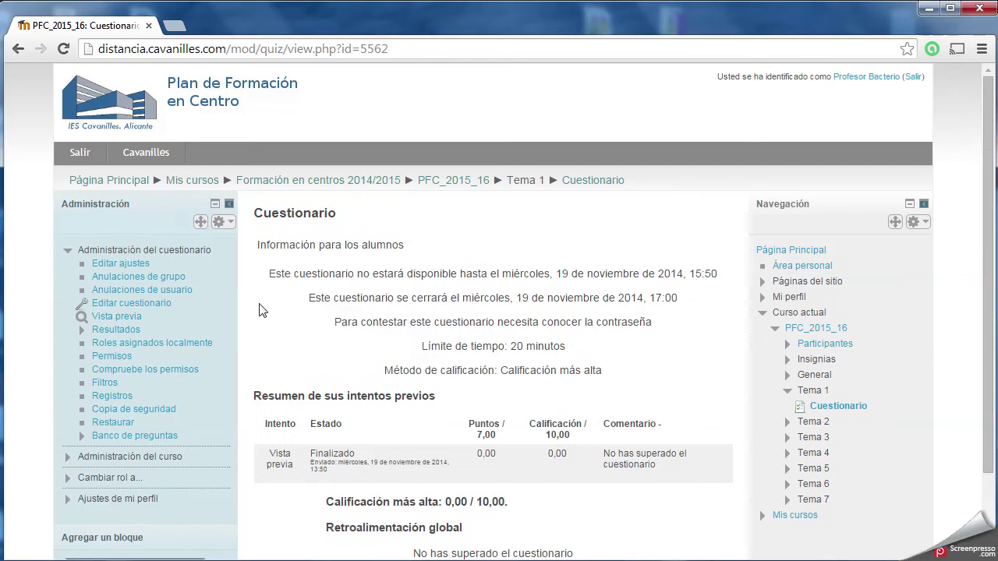
pyautogui.click(464, 181)
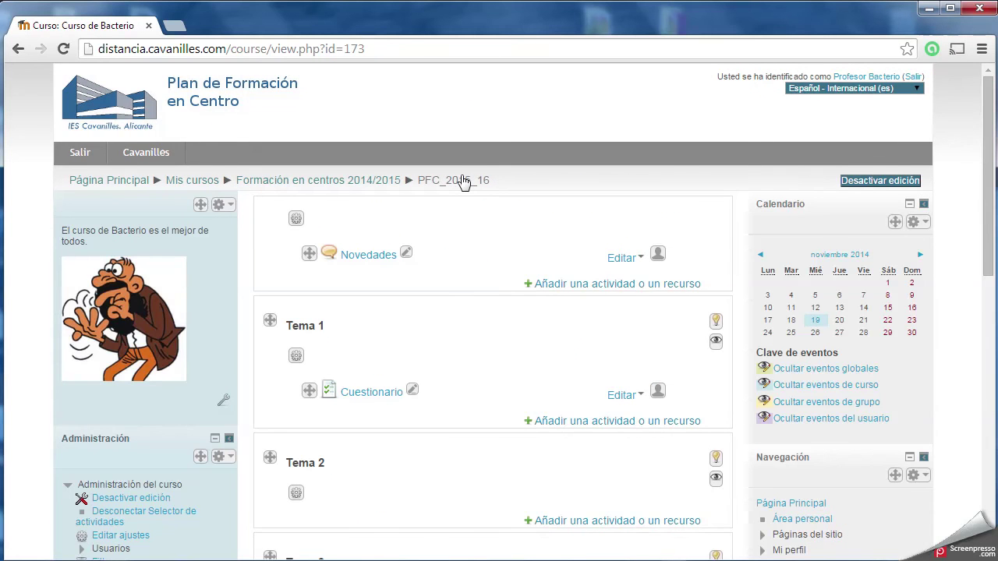
pyautogui.scroll(-5, 327, 287)
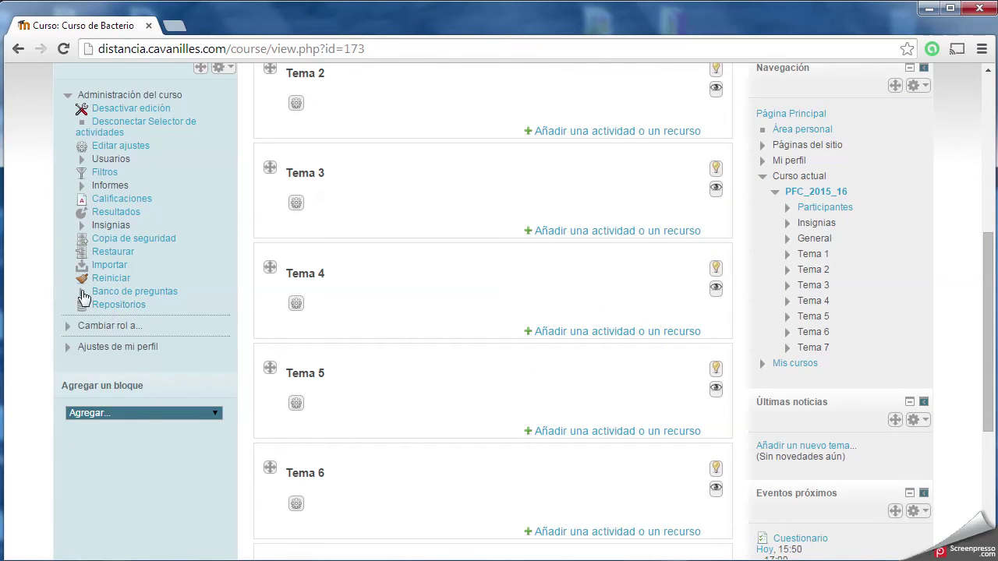
pyautogui.click(83, 291)
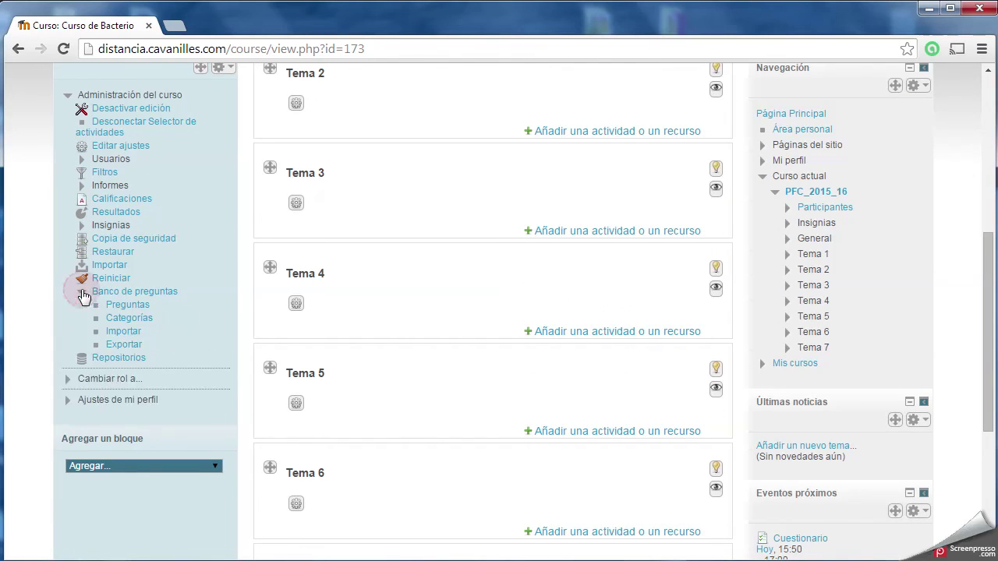
pyautogui.click(121, 346)
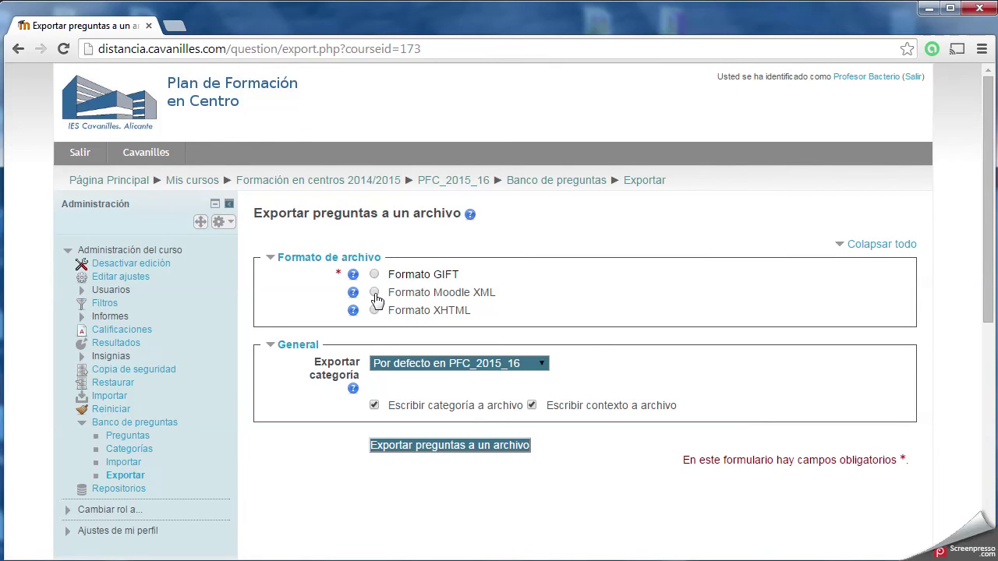
pyautogui.click(375, 293)
# Step: Abandon the export form, open the bank's question "El motor monofásico en comparación con el motor trifásico" for editing, and add a new line below its statement
pyautogui.click(129, 439)
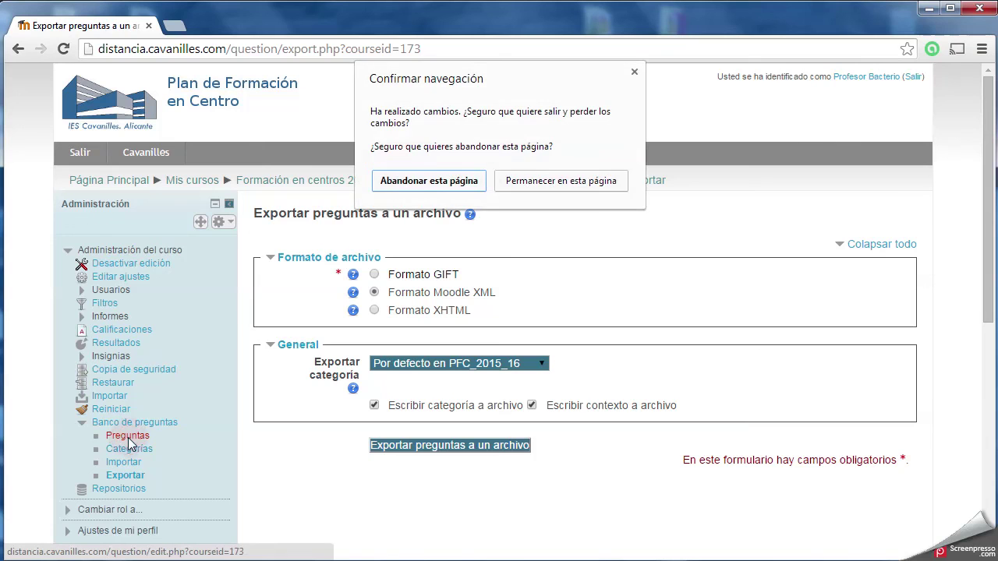
pyautogui.click(429, 182)
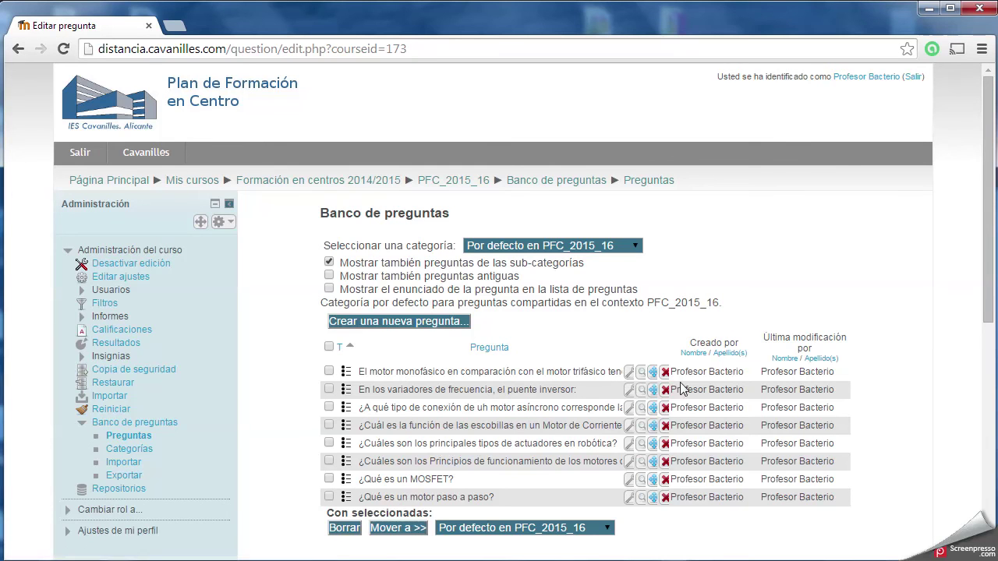
pyautogui.click(629, 377)
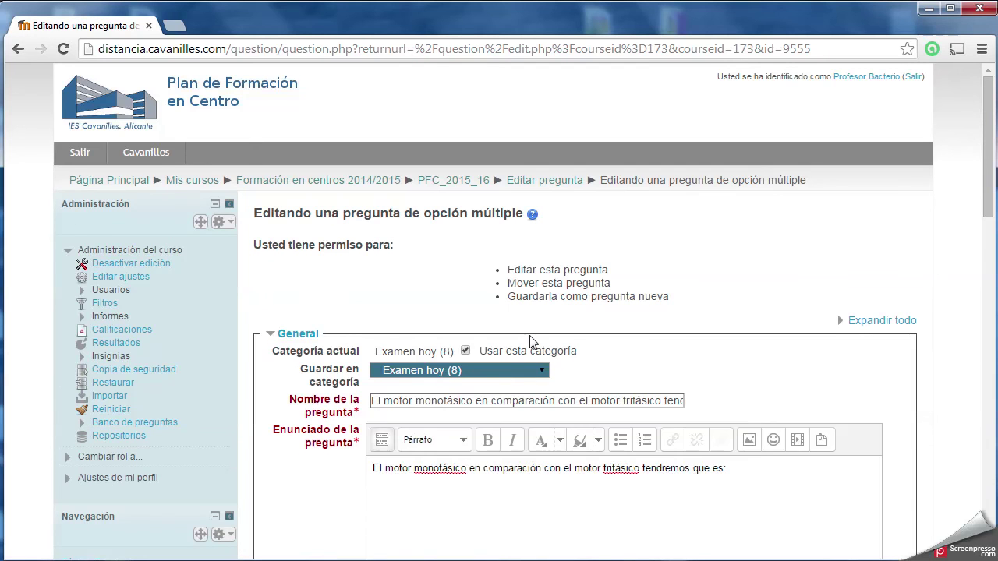
pyautogui.scroll(-2, 531, 342)
pyautogui.click(742, 323)
pyautogui.press('Return')
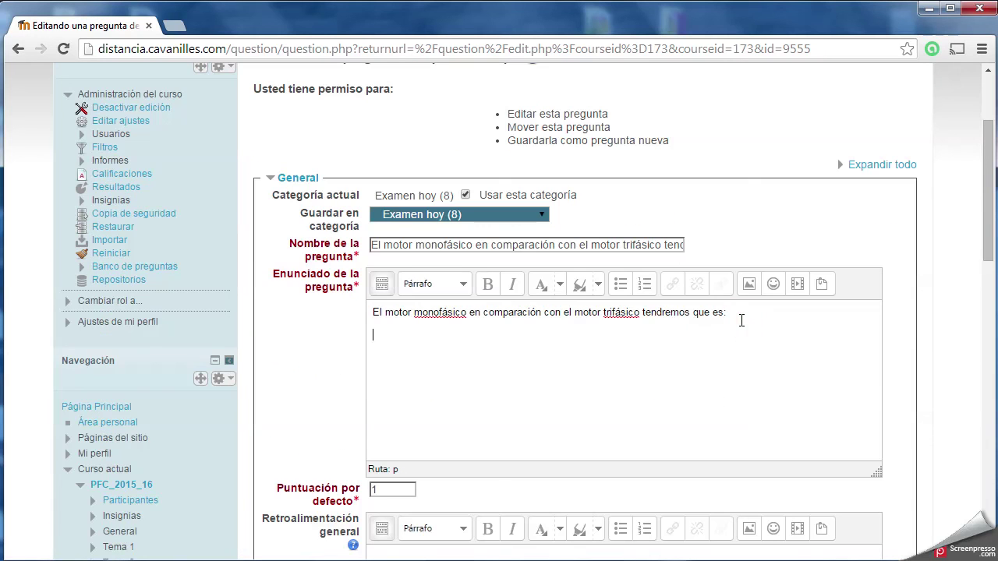
# Step: Upload 1880009-professorbacterio.gif from the desktop as the image for the question statement
pyautogui.click(748, 283)
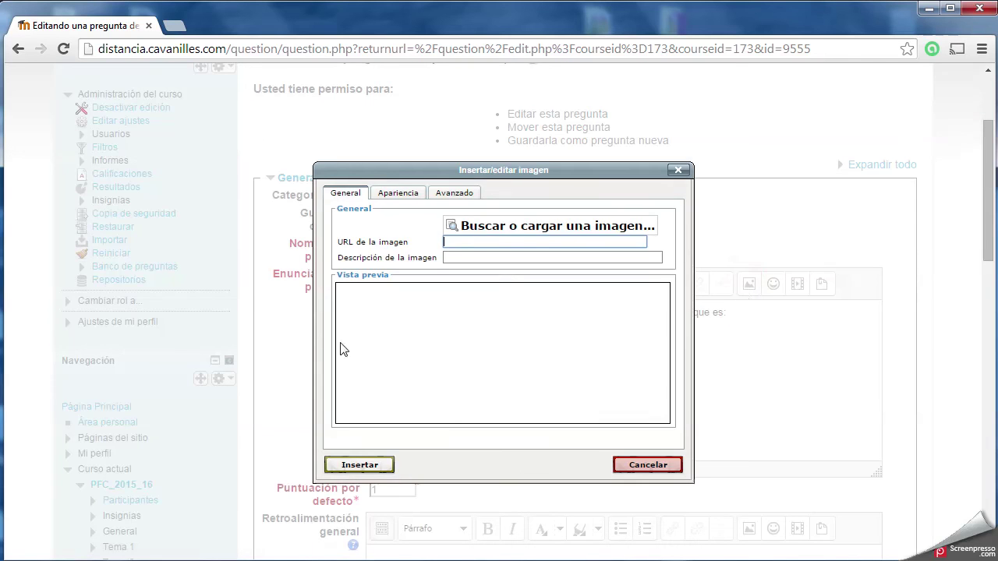
pyautogui.click(512, 230)
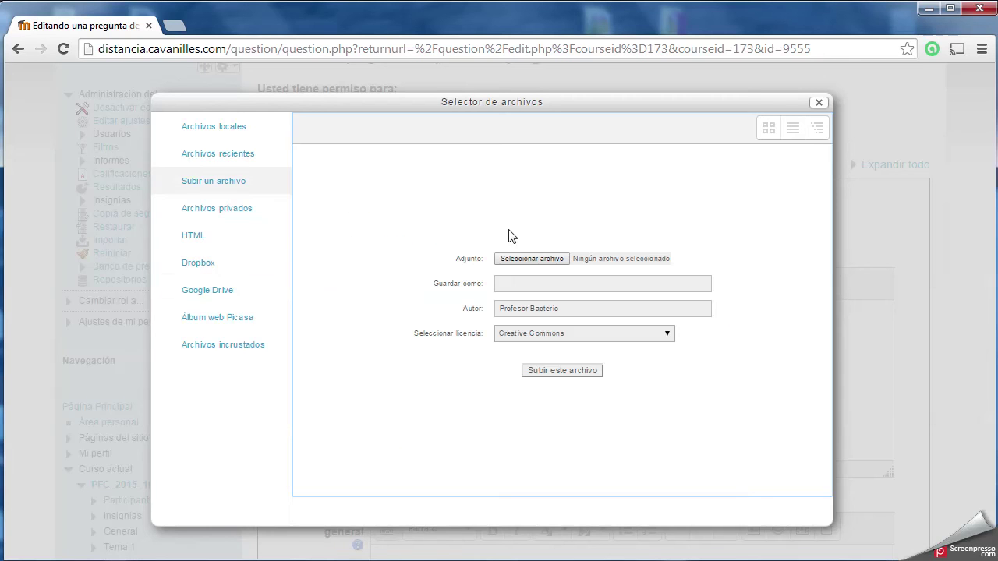
pyautogui.click(532, 260)
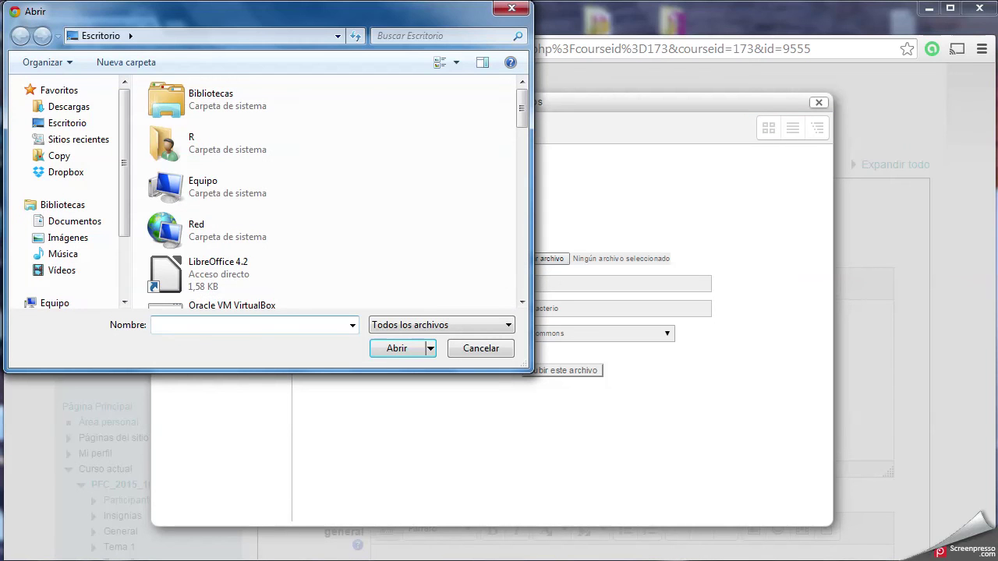
pyautogui.moveTo(520, 112)
pyautogui.mouseDown()
pyautogui.moveTo(521, 269)
pyautogui.moveTo(521, 106)
pyautogui.mouseUp()
pyautogui.moveTo(519, 105); pyautogui.dragTo(541, 254)
pyautogui.scroll(-1, 543, 271)
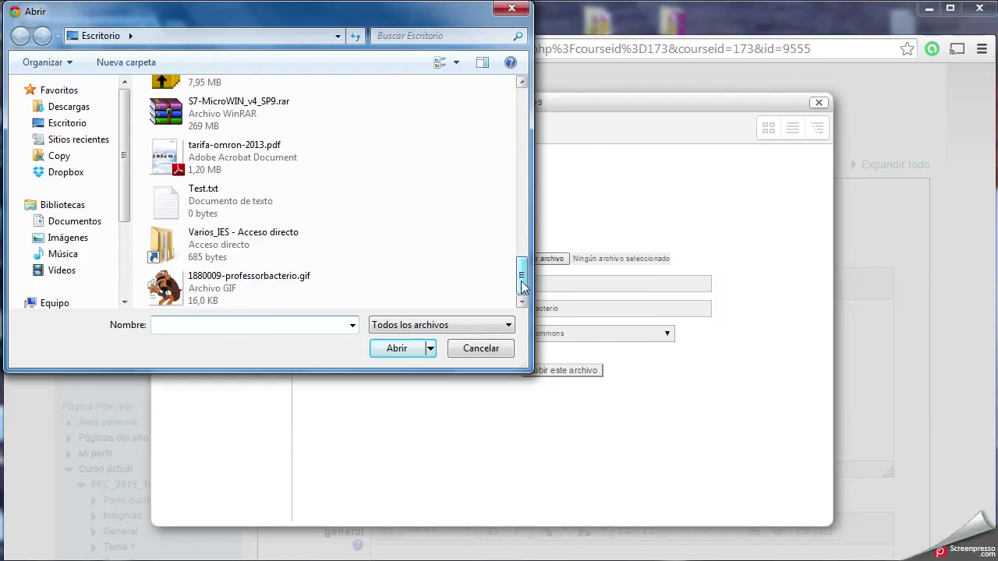
pyautogui.click(242, 289)
pyautogui.click(397, 349)
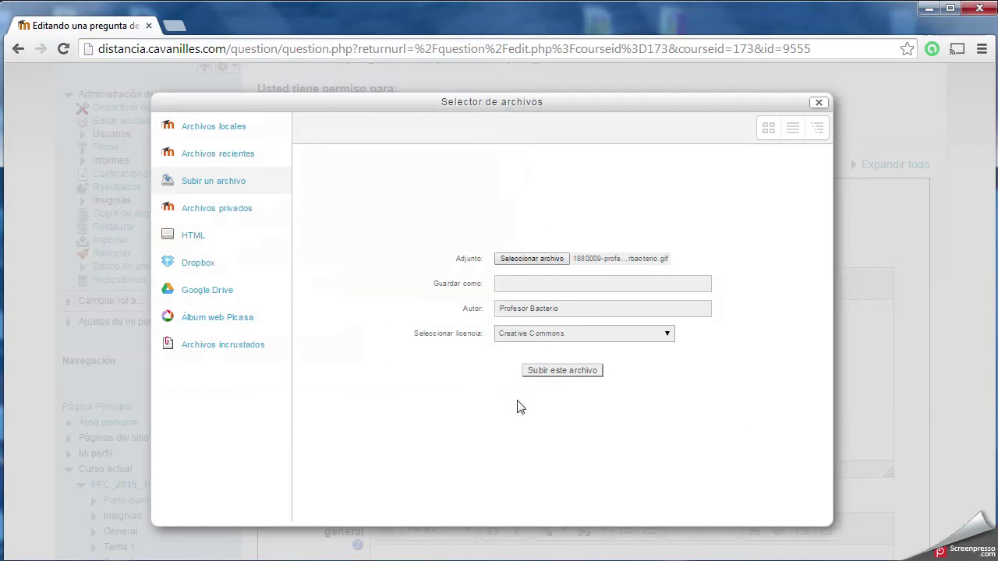
pyautogui.click(566, 371)
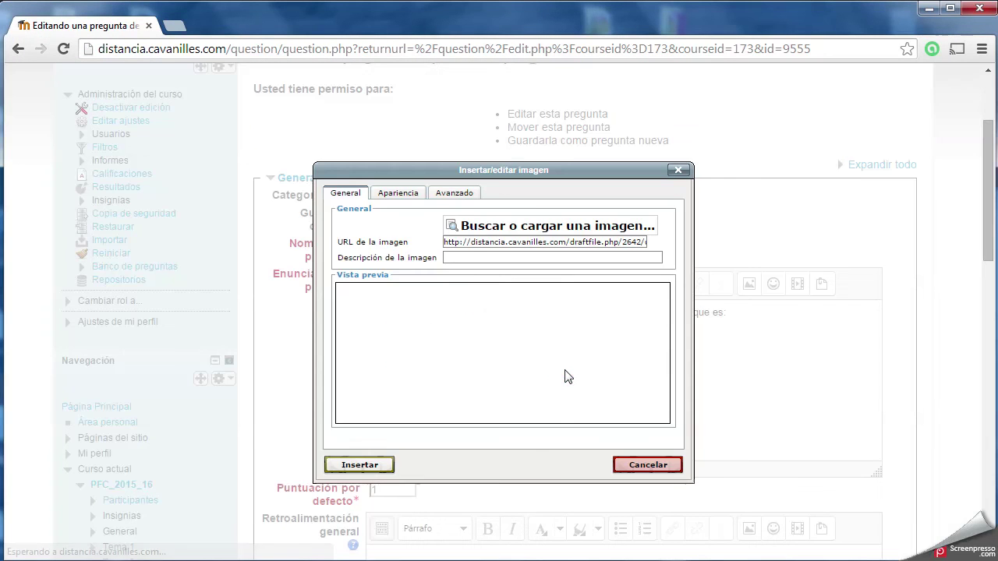
# Step: Describe the image as "bacterio", set its dimensions to 160 x 160 px, and insert it into the statement
pyautogui.click(470, 261)
pyautogui.write('bacterio')
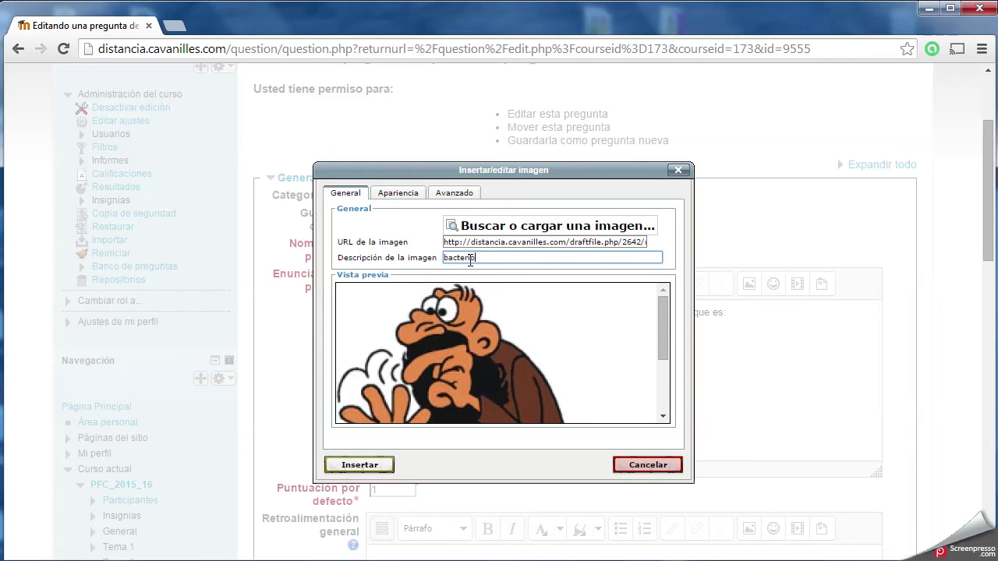
pyautogui.click(452, 194)
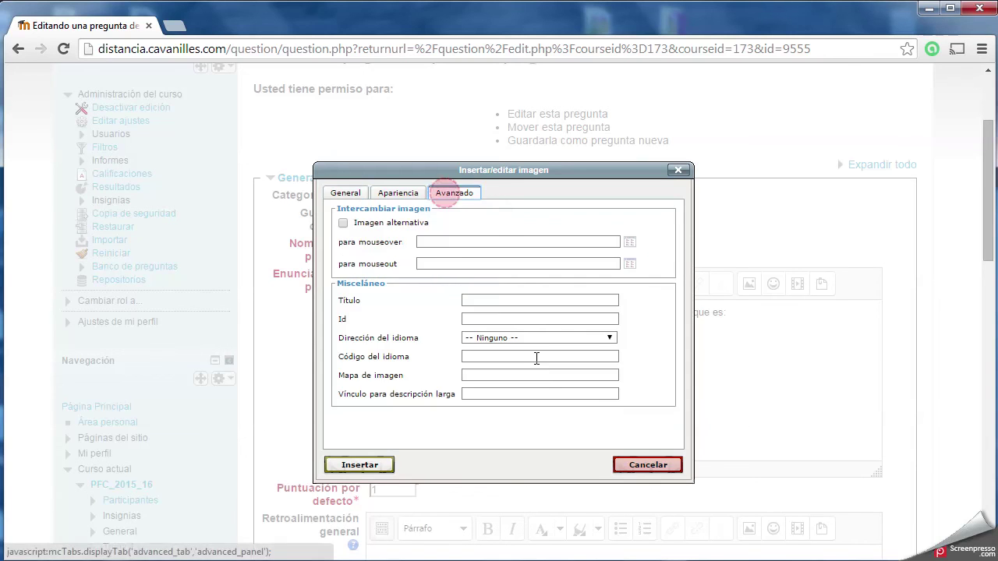
pyautogui.click(397, 194)
pyautogui.doubleClick(439, 247)
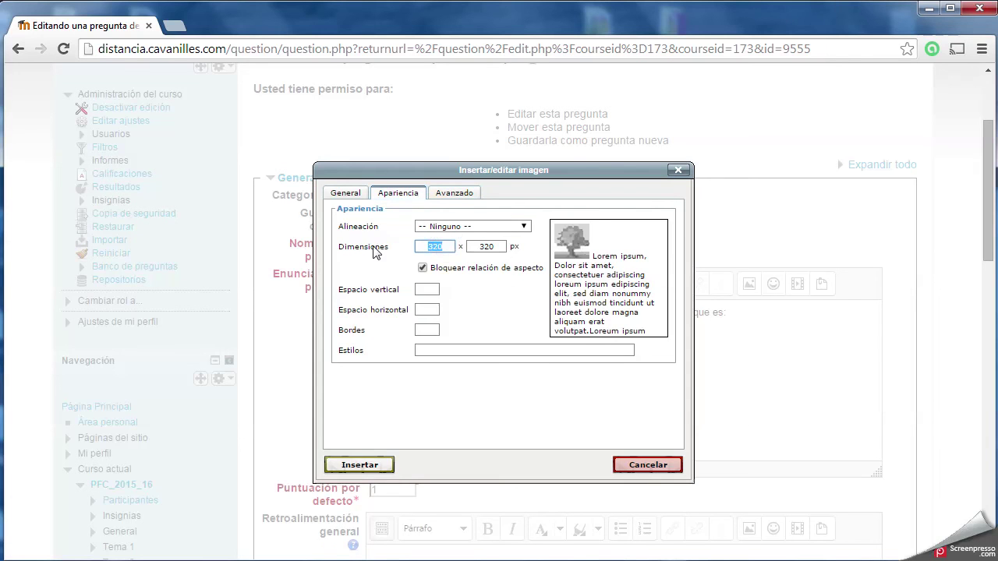
pyautogui.write('16')
pyautogui.press('Tab')
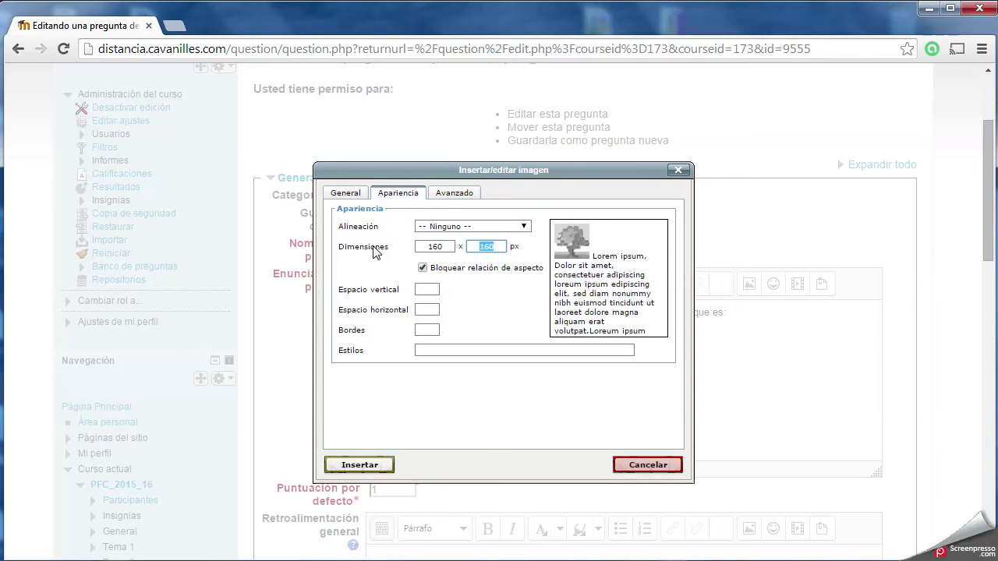
pyautogui.click(363, 466)
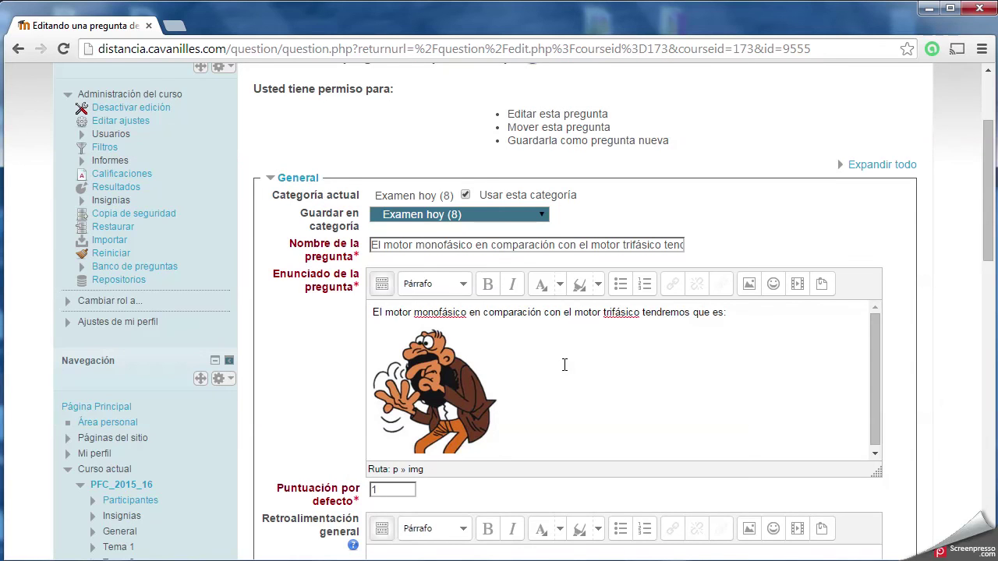
# Step: Save the changes to the illustrated question
pyautogui.scroll(-1, 561, 363)
pyautogui.scroll(-12, 491, 323)
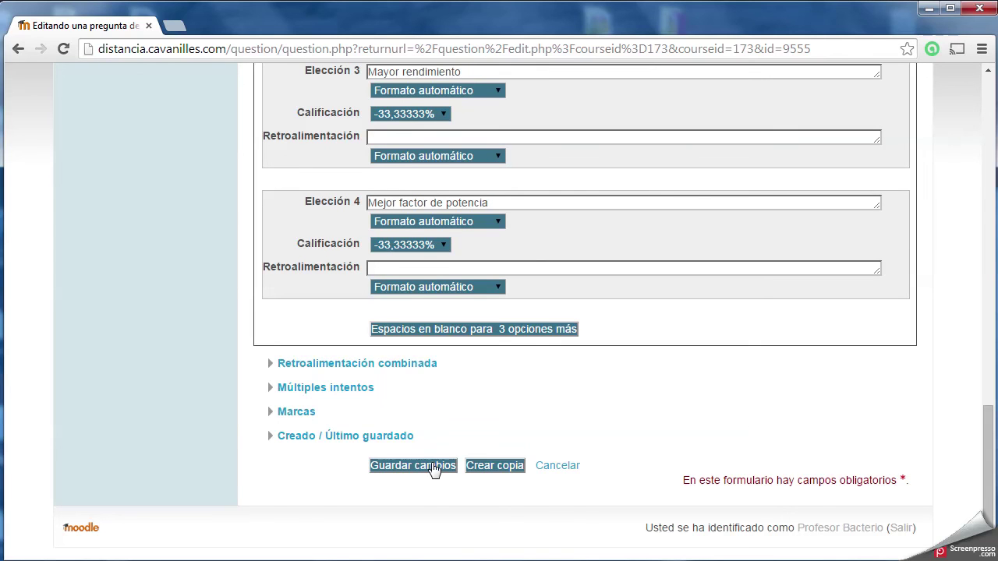
pyautogui.click(434, 467)
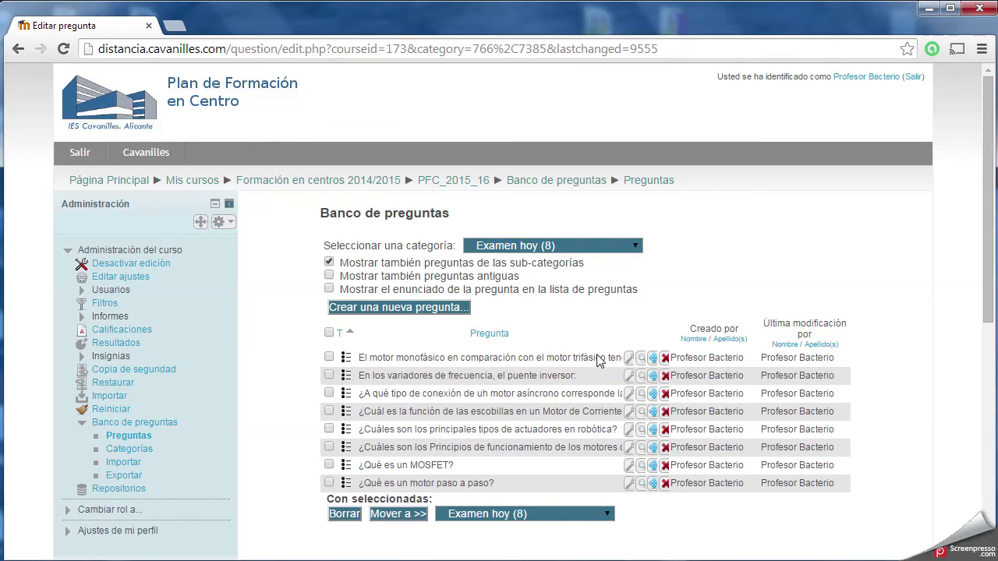
# Step: Reopen the monofásico motor question, disable shuffling of its answers, and save the change
pyautogui.click(628, 359)
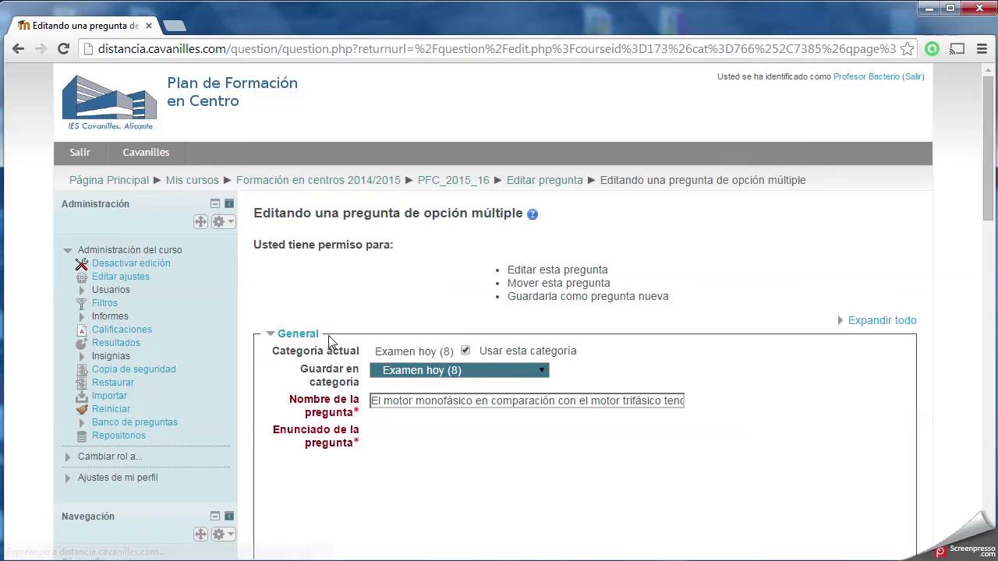
pyautogui.scroll(-4, 331, 343)
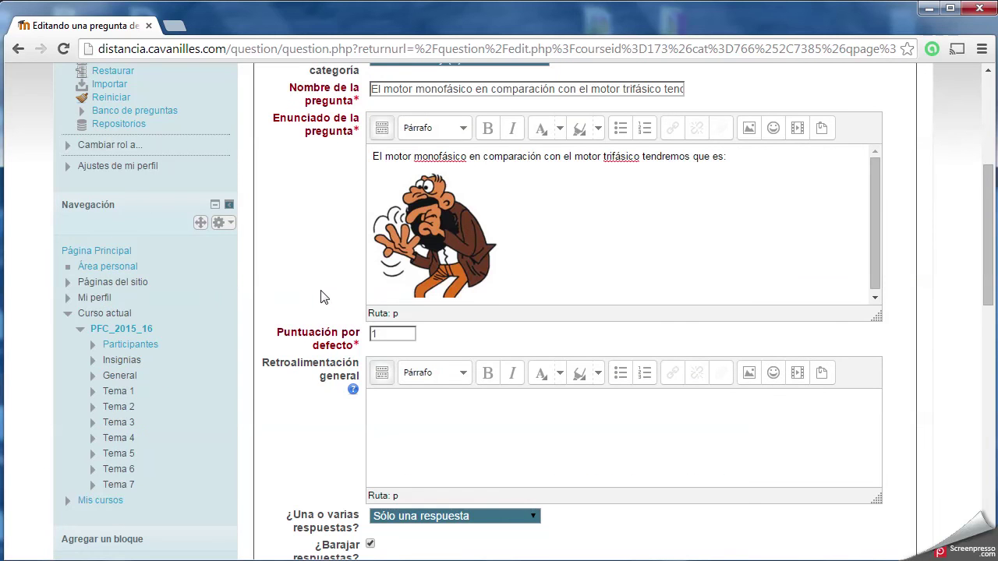
pyautogui.scroll(-3, 323, 296)
pyautogui.scroll(-2, 324, 297)
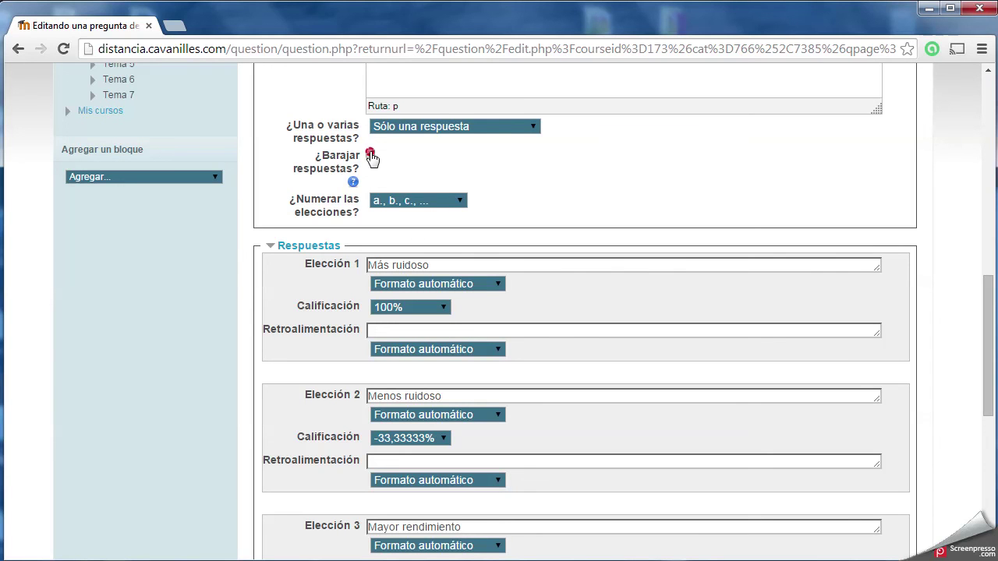
pyautogui.scroll(-4, 352, 200)
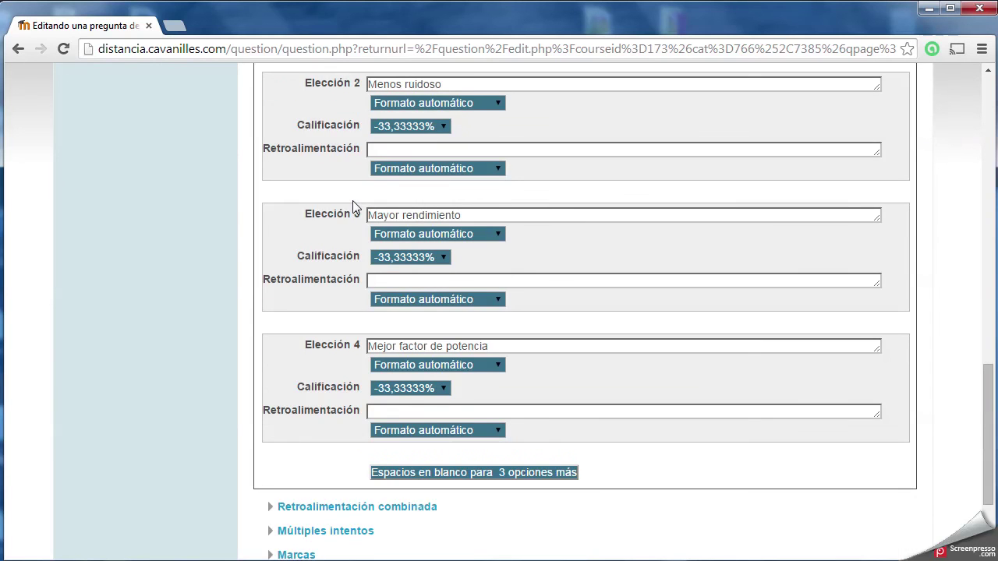
pyautogui.scroll(5, 352, 201)
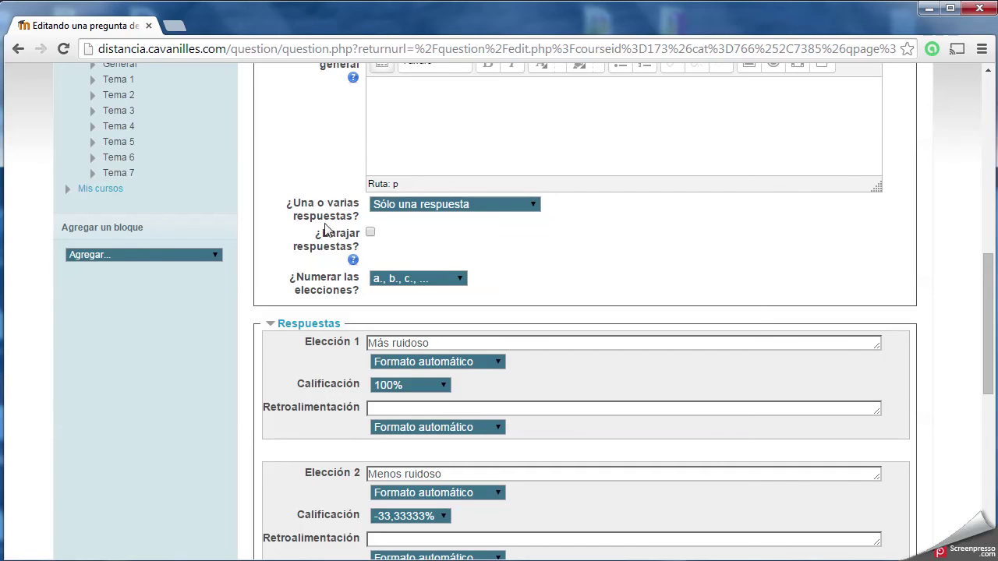
pyautogui.scroll(1, 375, 238)
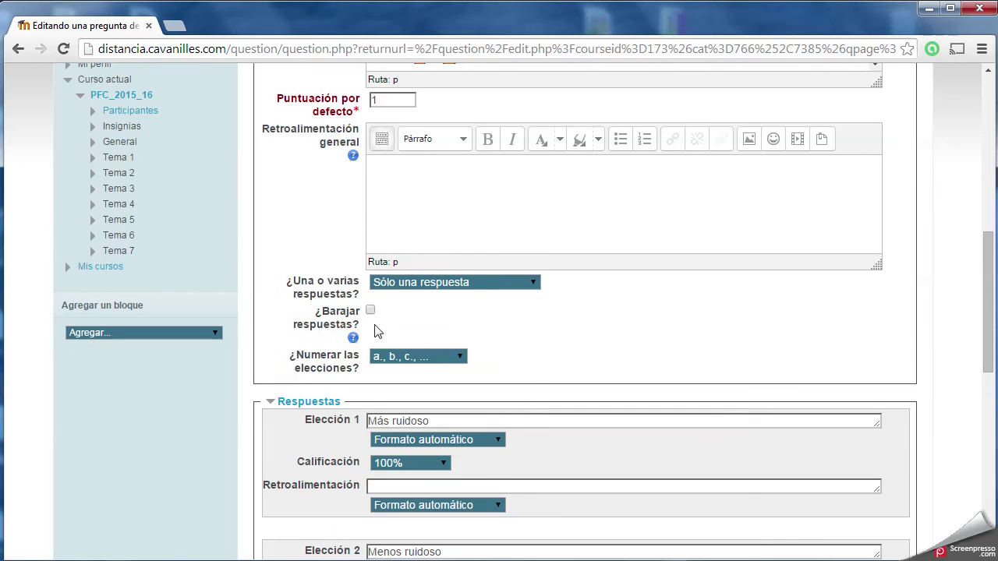
pyautogui.scroll(-8, 372, 314)
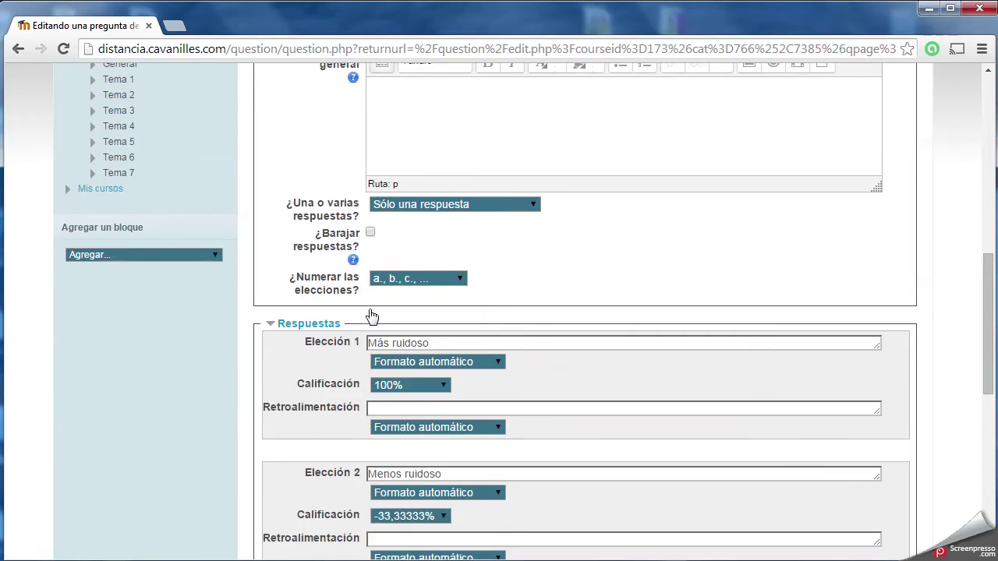
pyautogui.click(425, 470)
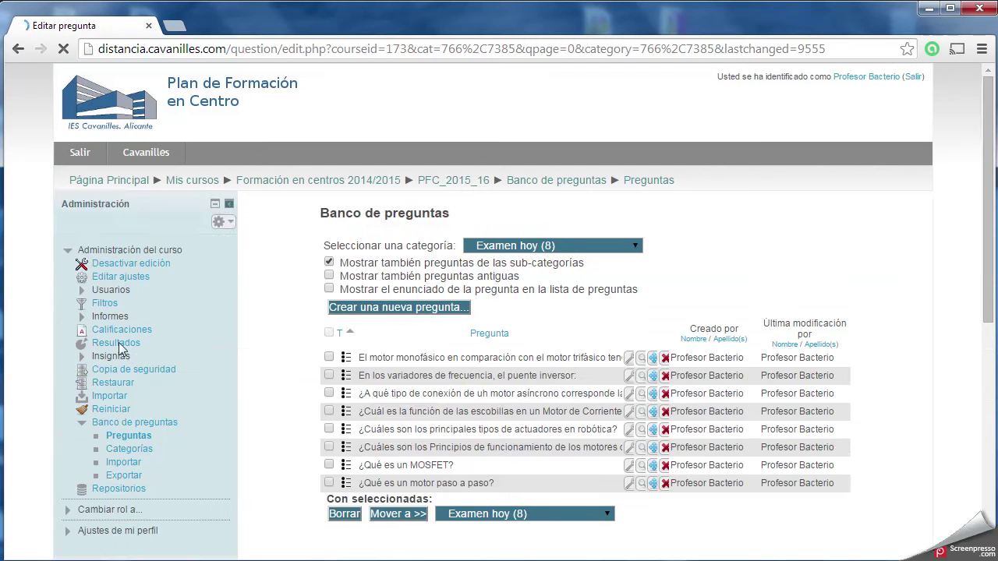
# Step: Export the Examen hoy category in Moodle XML format without writing the category to the file
pyautogui.scroll(-4, 109, 326)
pyautogui.click(113, 163)
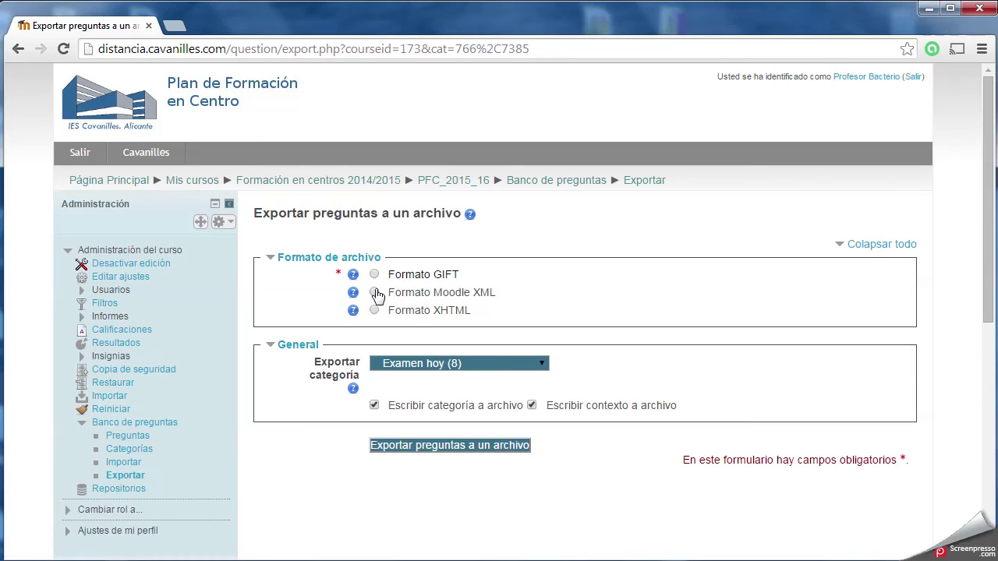
pyautogui.click(375, 294)
pyautogui.click(541, 365)
pyautogui.click(451, 405)
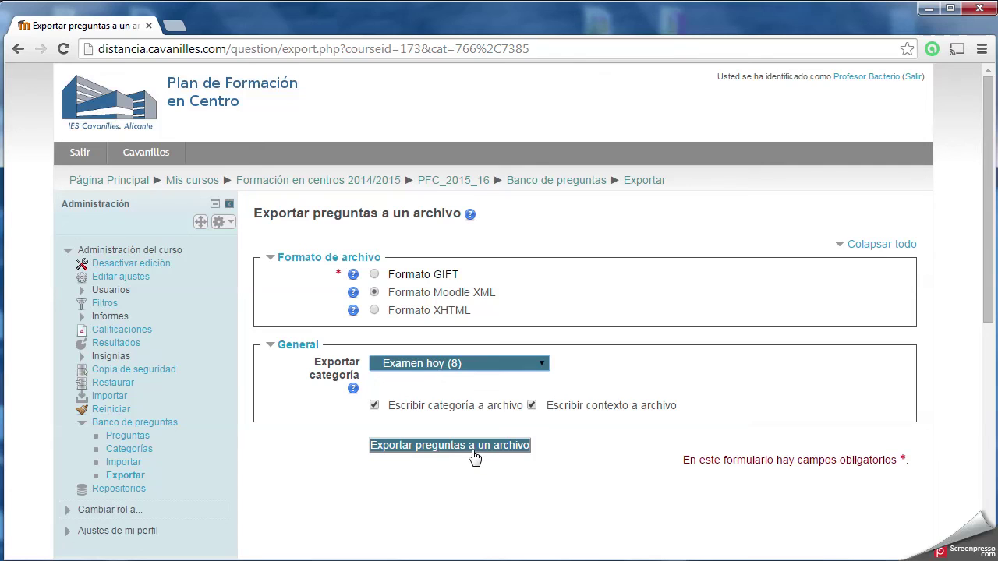
pyautogui.click(374, 405)
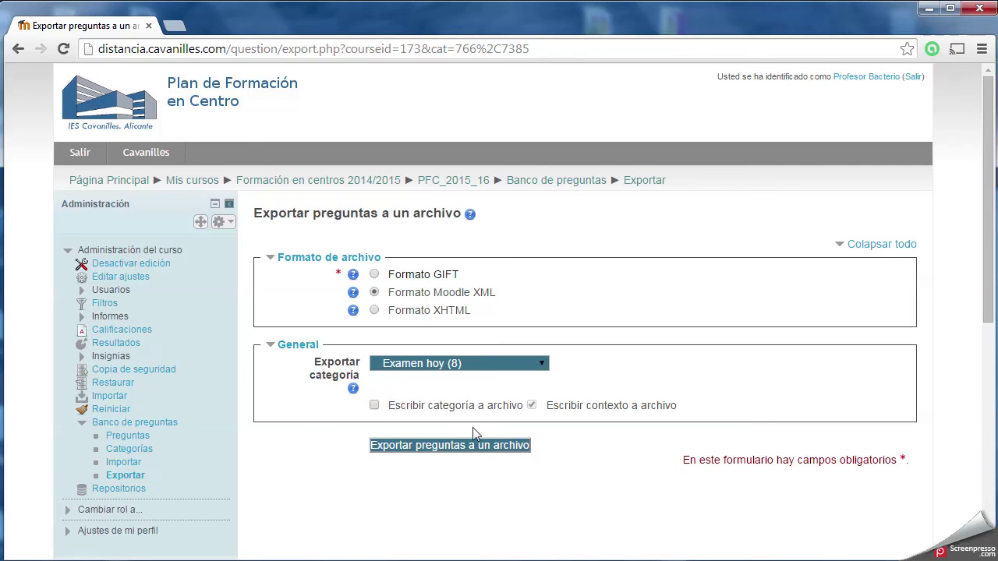
pyautogui.click(444, 446)
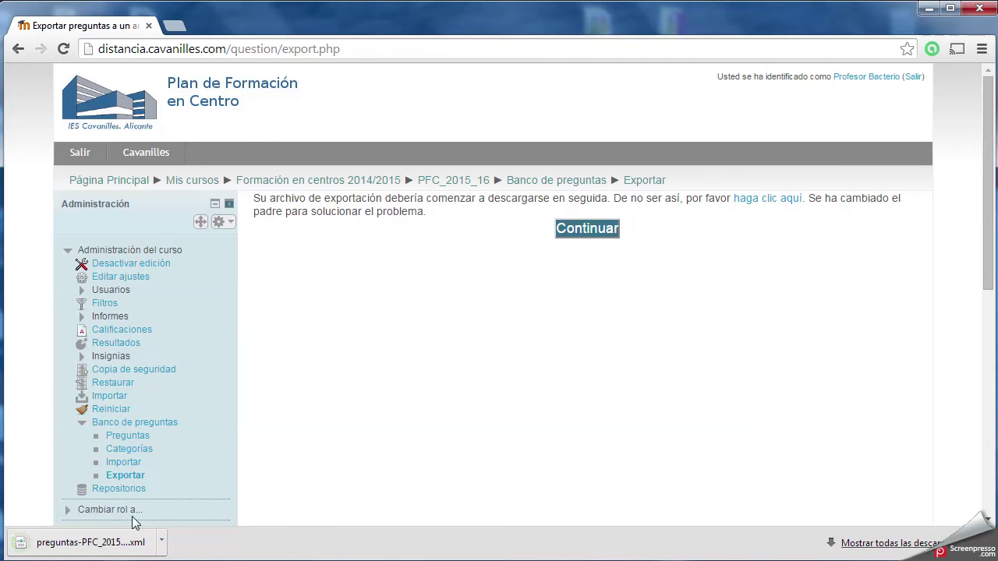
# Step: Download the exported question file again through the fallback link on the export page
pyautogui.click(162, 545)
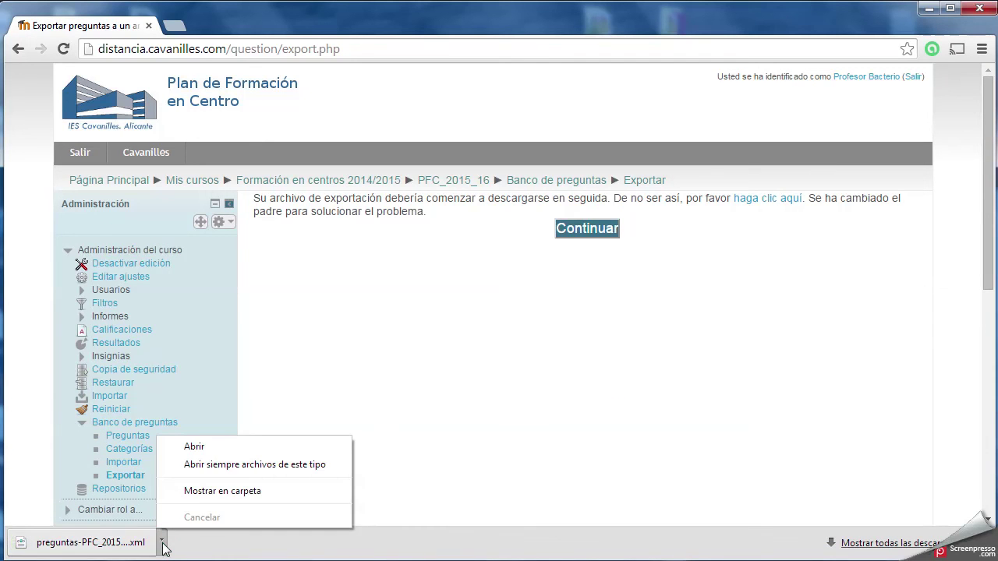
pyautogui.click(557, 257)
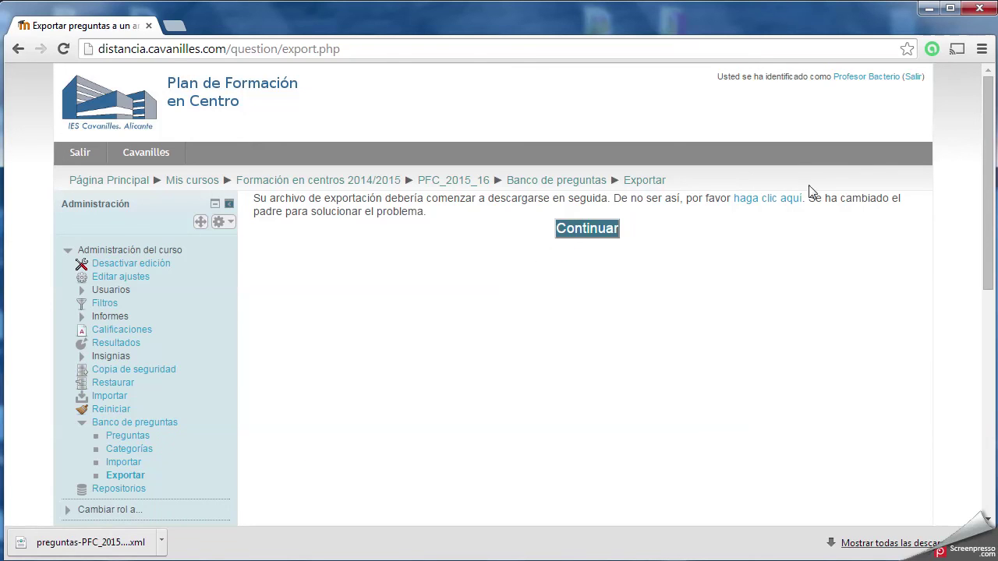
pyautogui.click(767, 199)
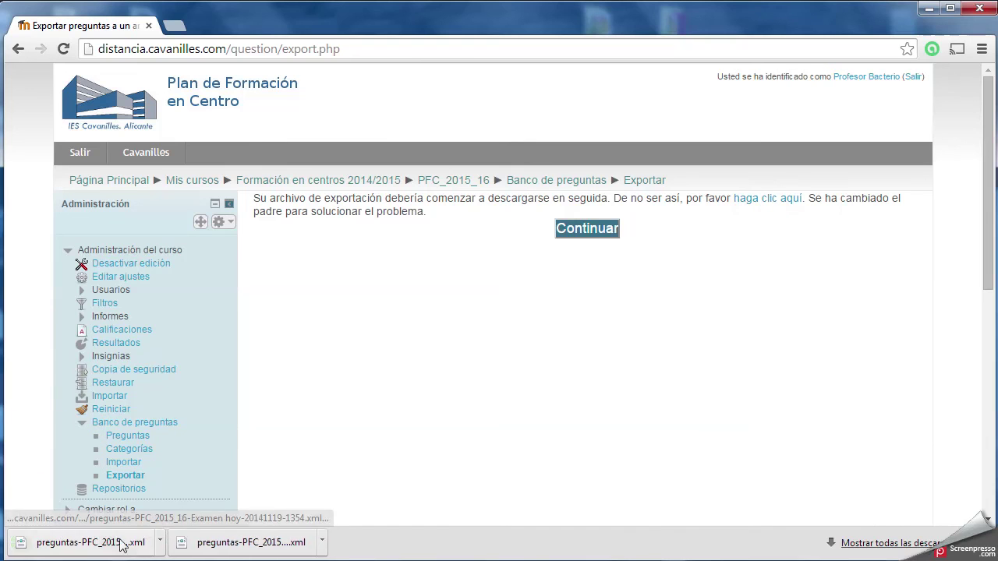
# Step: Open the downloaded XML file, examine its questions, embedded image and answer scores, and close it
pyautogui.click(248, 543)
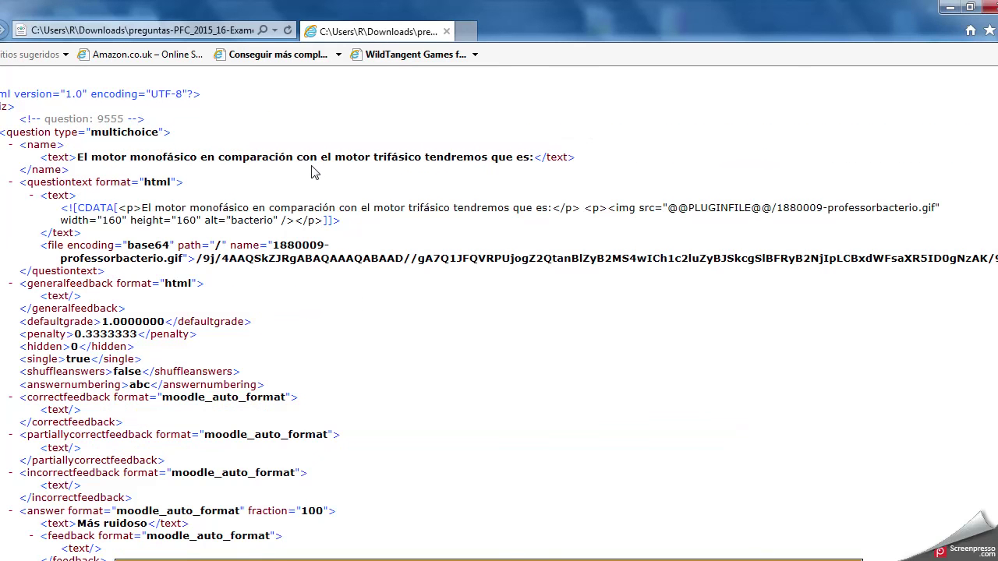
pyautogui.scroll(-12, 316, 171)
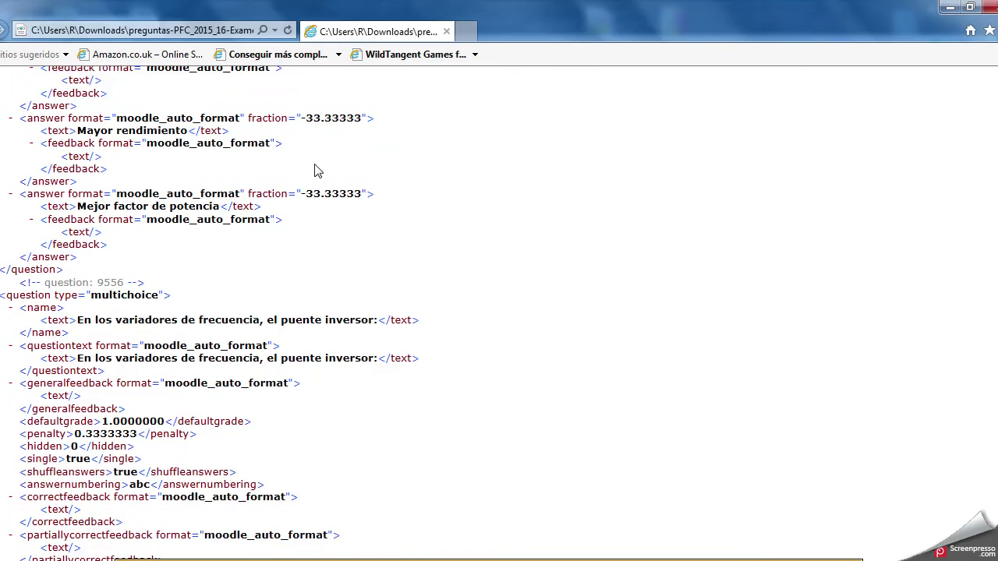
pyautogui.scroll(-16, 316, 171)
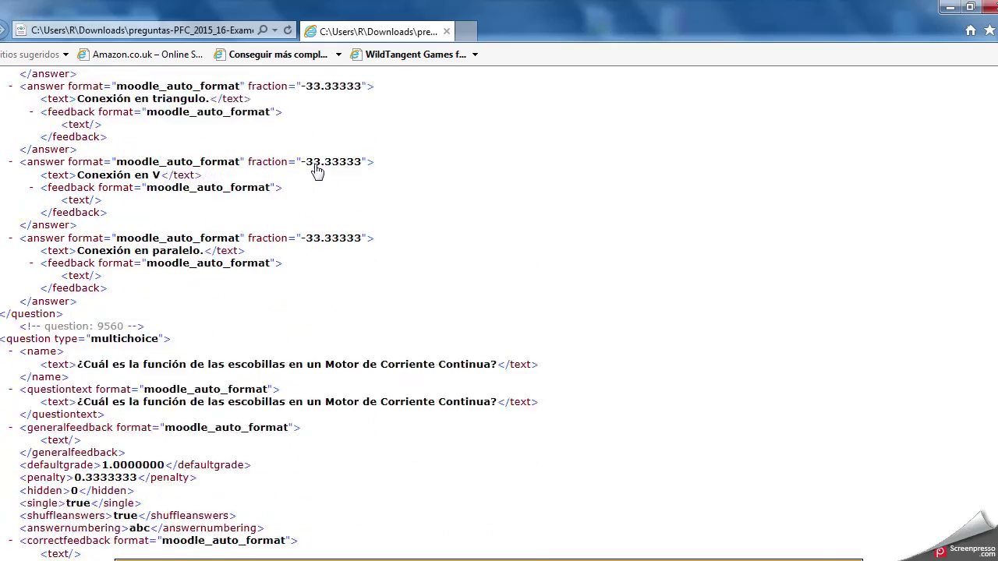
pyautogui.scroll(-6, 316, 171)
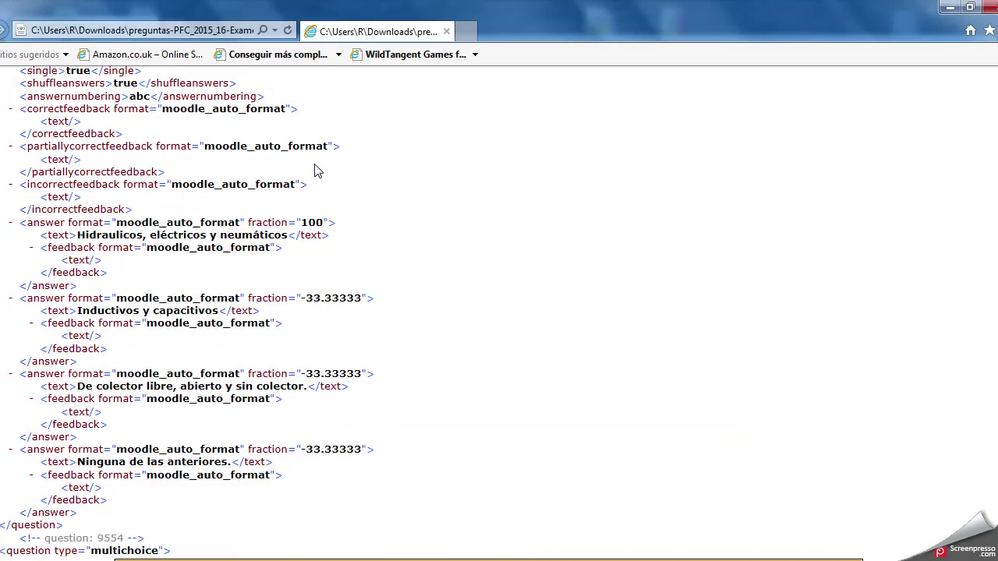
pyautogui.click(987, 7)
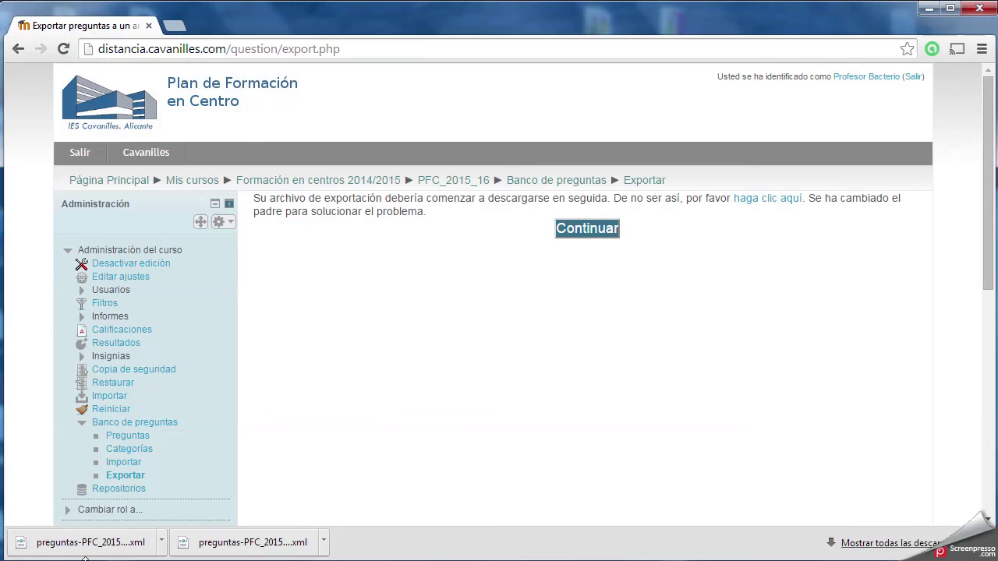